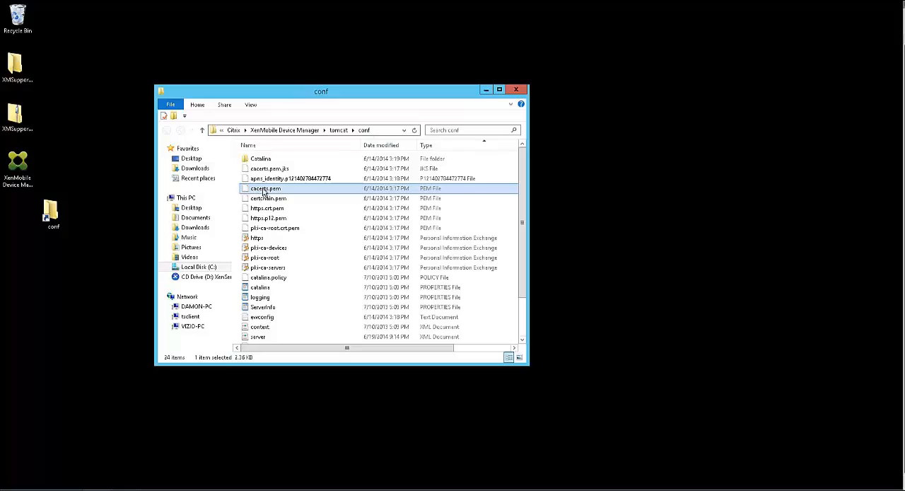
- Copy cacerts.pem from the conf folder to the desktop
{"action": "right_click", "coordinate": [261, 188]}
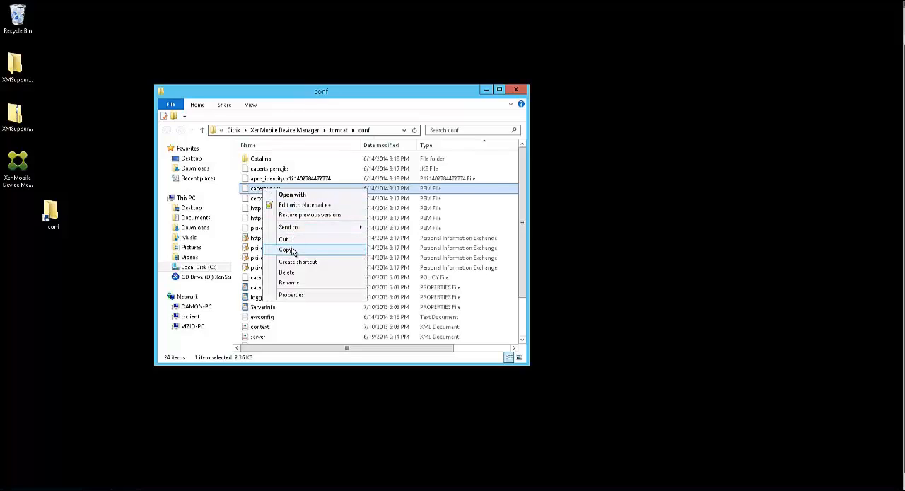
{"action": "left_click", "coordinate": [293, 252]}
{"action": "left_click", "coordinate": [487, 90]}
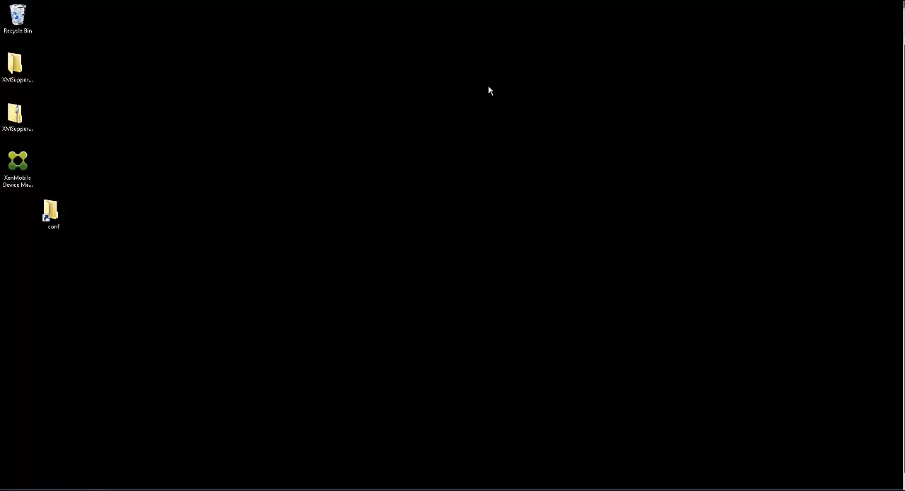
{"action": "right_click", "coordinate": [378, 152]}
{"action": "left_click", "coordinate": [406, 192]}
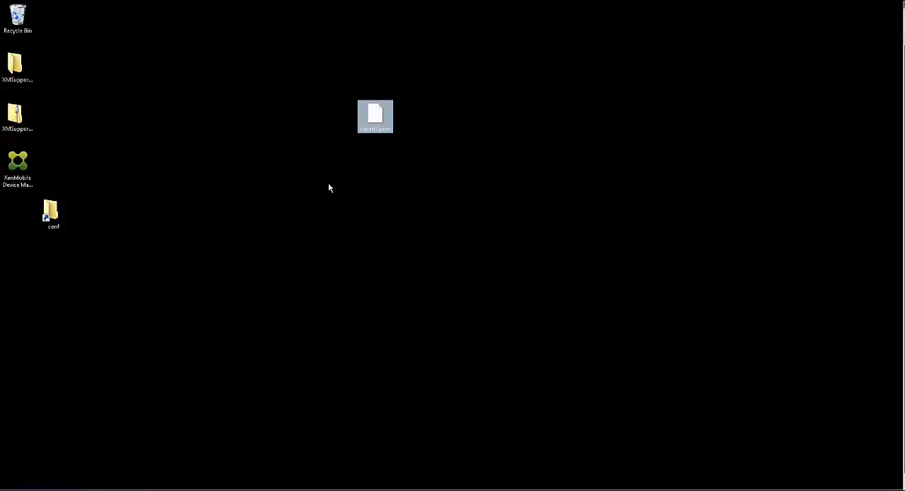
- Open the desktop copy of cacerts.pem for editing in Notepad++
{"action": "left_click", "coordinate": [329, 183]}
{"action": "right_click", "coordinate": [373, 119]}
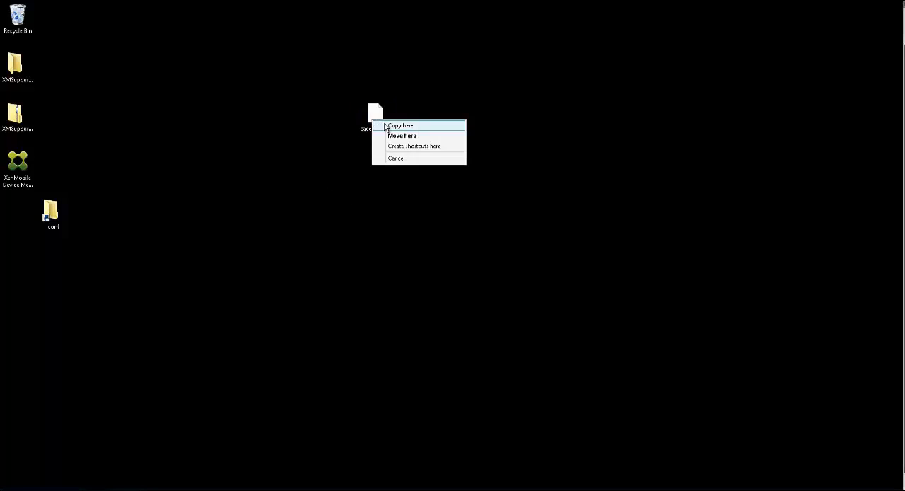
{"action": "left_click", "coordinate": [380, 113]}
{"action": "right_click", "coordinate": [380, 113]}
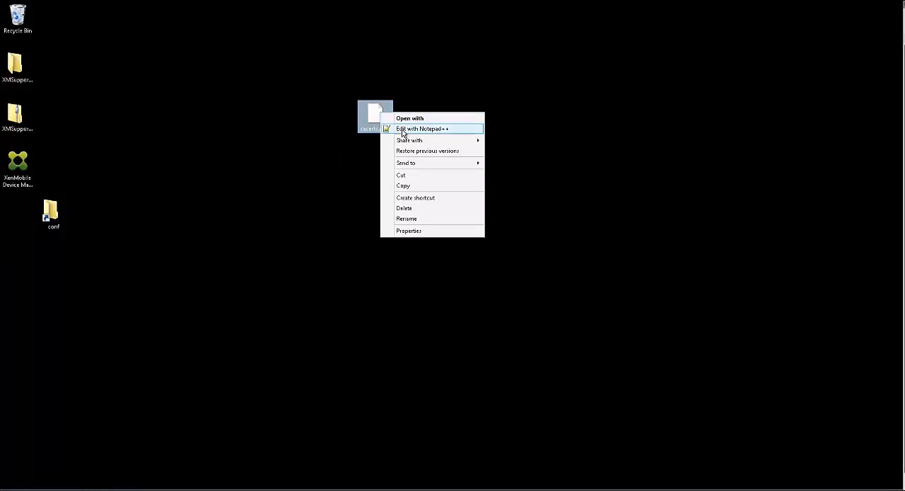
{"action": "left_click", "coordinate": [402, 131]}
- Create a new text document on the desktop
{"action": "right_click", "coordinate": [561, 124]}
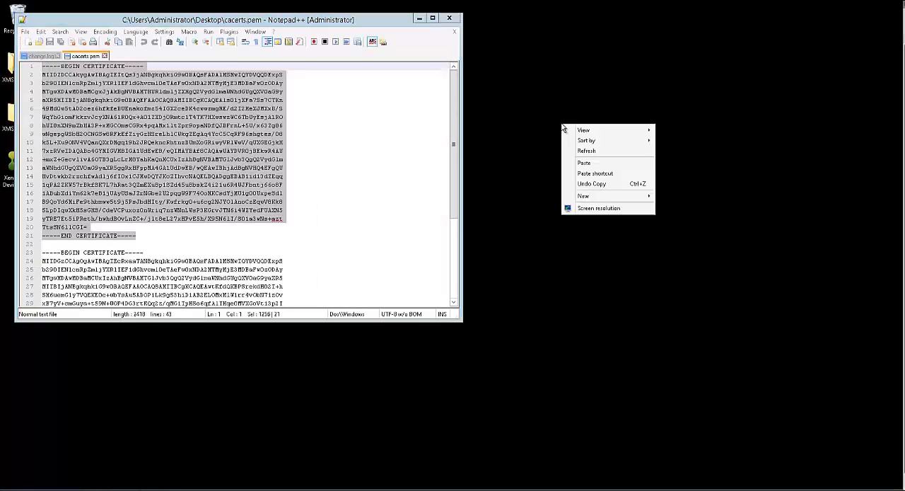
{"action": "mouse_move", "coordinate": [598, 197]}
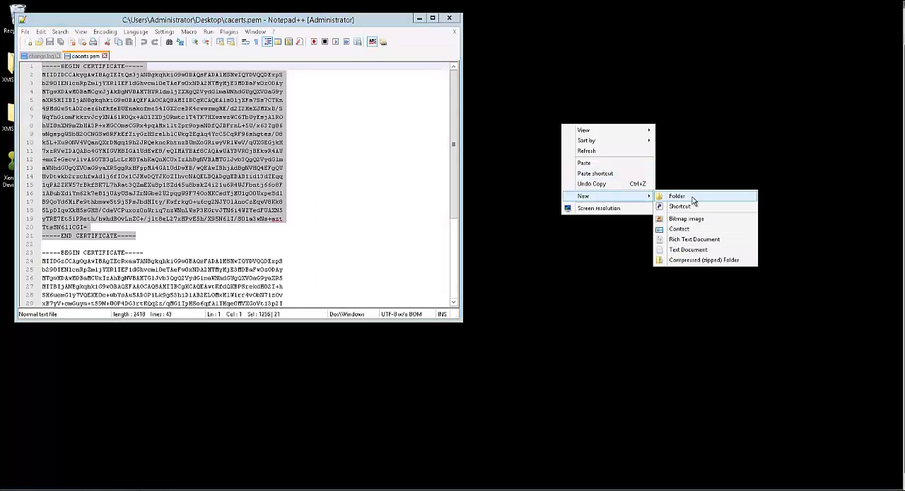
{"action": "left_click", "coordinate": [689, 249]}
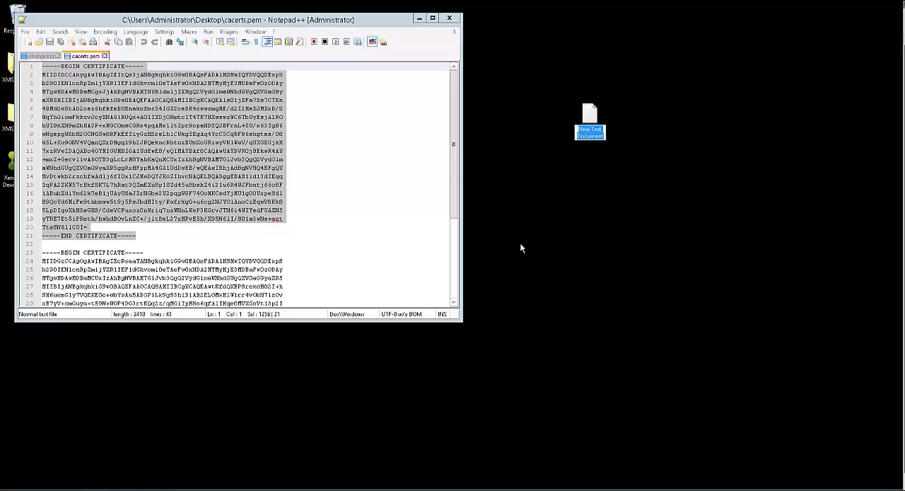
- Copy the first certificate block of cacerts.pem, including its BEGIN and END lines, into the new text document
{"action": "left_click", "coordinate": [170, 243]}
{"action": "left_click_drag", "start_coordinate": [149, 235], "coordinate": [18, 45]}
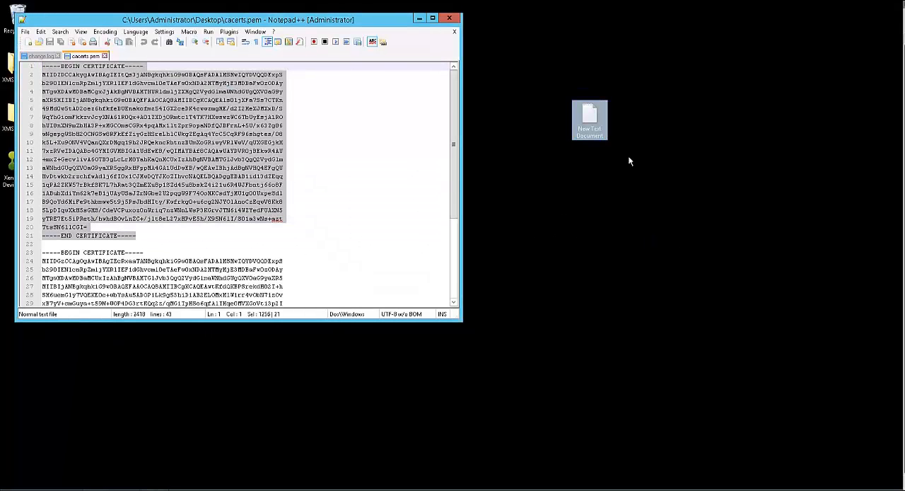
{"action": "double_click", "coordinate": [596, 119]}
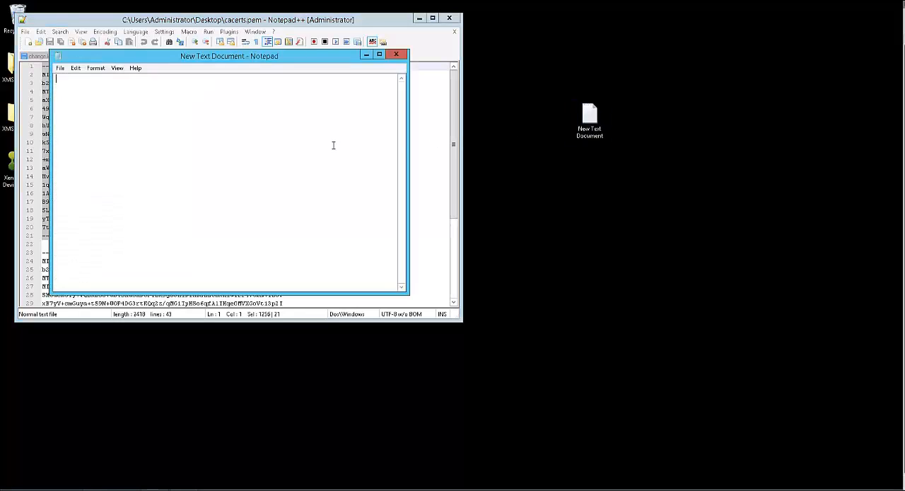
{"action": "key", "text": "ctrl+v"}
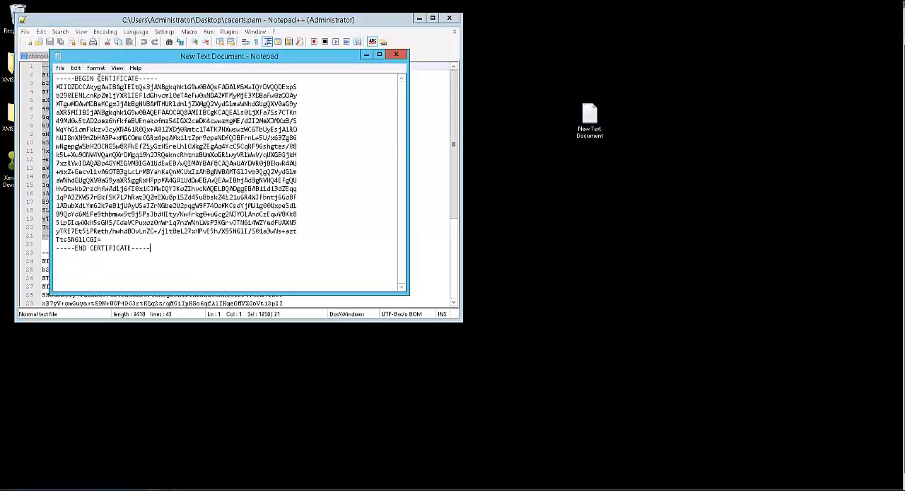
- Save the pasted certificate to the desktop as CA-Root.cer and close the file
{"action": "left_click", "coordinate": [61, 68]}
{"action": "left_click", "coordinate": [82, 110]}
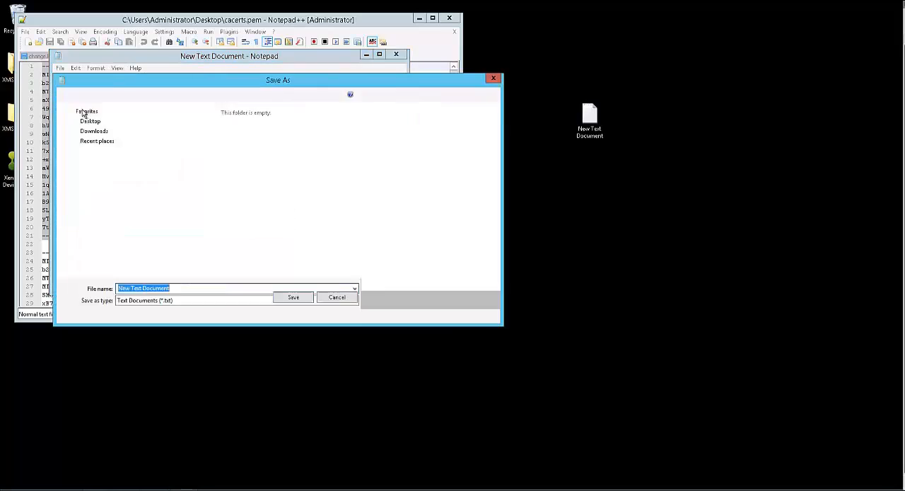
{"action": "type", "text": "CA-"}
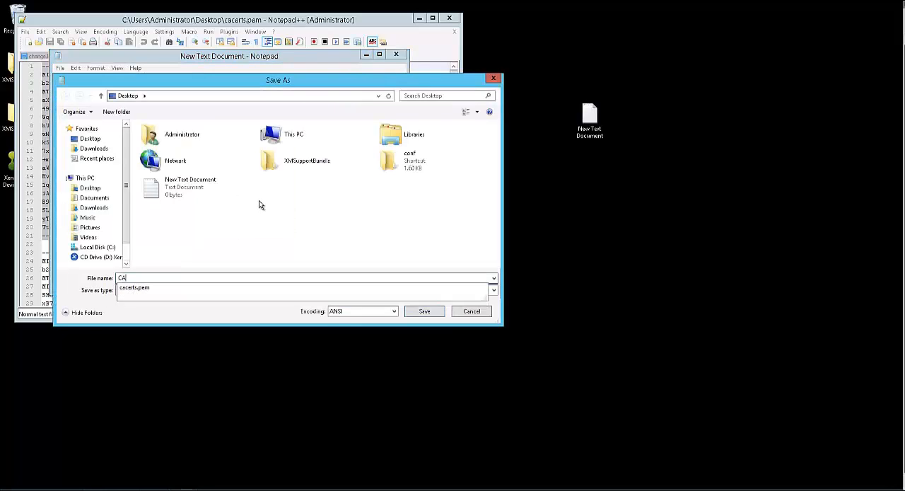
{"action": "type", "text": "Root"}
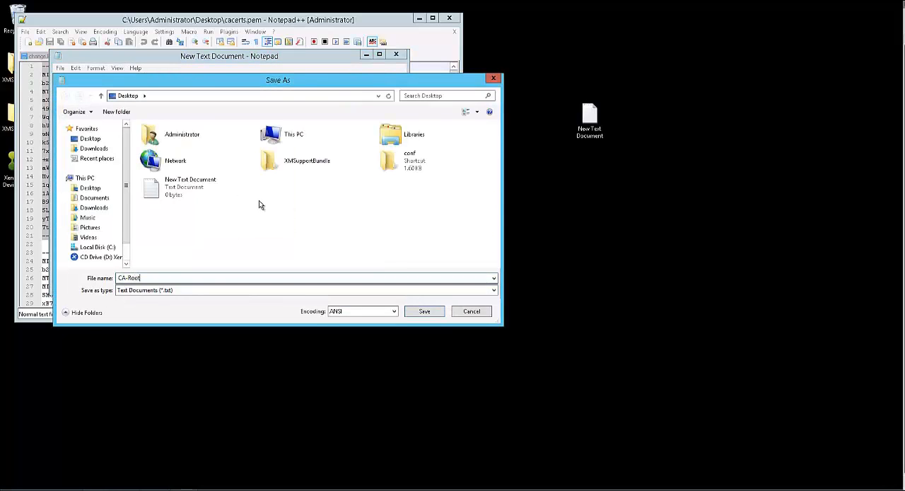
{"action": "type", "text": ".cer"}
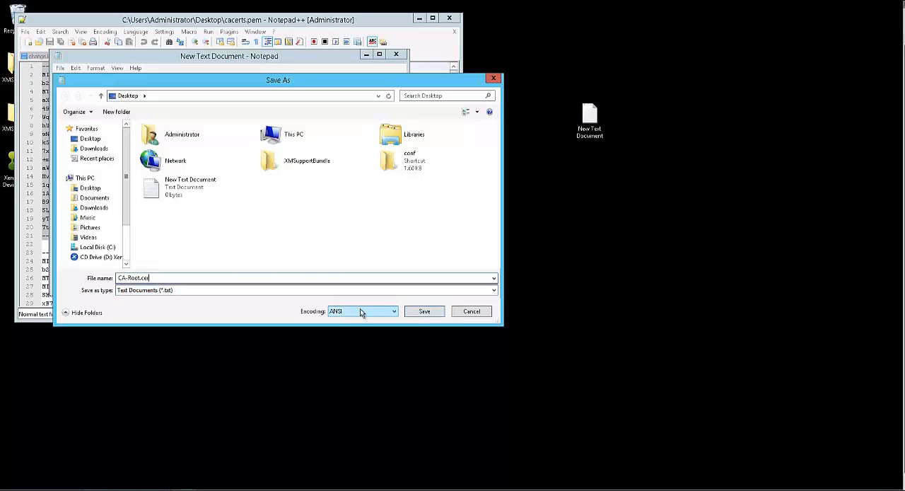
{"action": "left_click", "coordinate": [425, 311]}
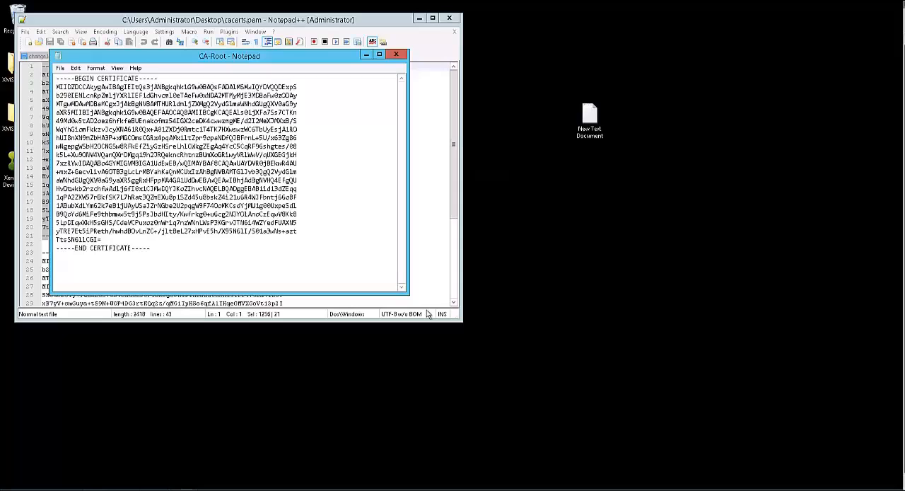
{"action": "left_click", "coordinate": [399, 54]}
- Copy the second certificate block of cacerts.pem, including its BEGIN and END lines, into the empty New Text Document on the desktop
{"action": "left_click", "coordinate": [280, 248]}
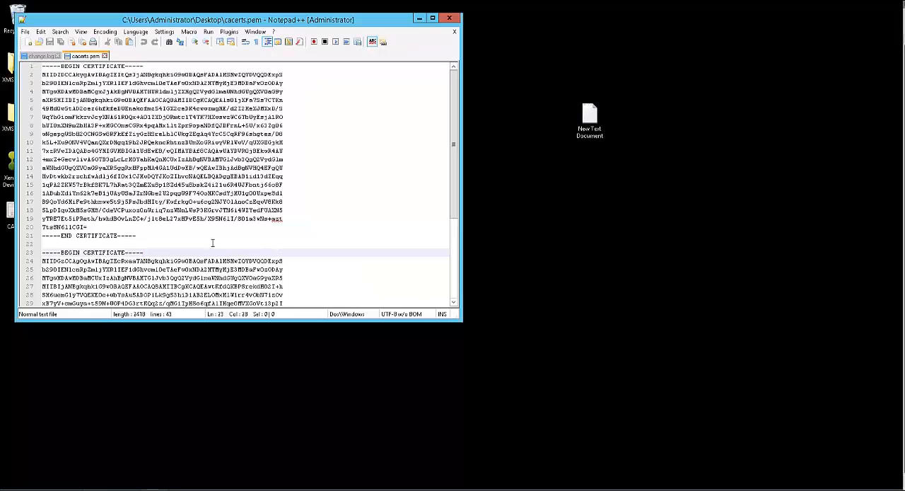
{"action": "scroll", "coordinate": [299, 272], "scroll_direction": "down", "scroll_amount": 4}
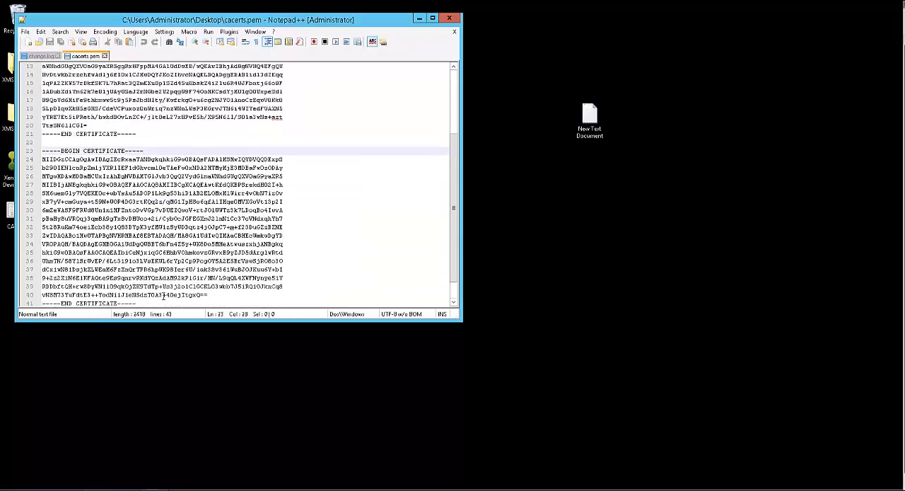
{"action": "scroll", "coordinate": [164, 295], "scroll_direction": "down", "scroll_amount": 1}
{"action": "left_click_drag", "start_coordinate": [137, 278], "coordinate": [24, 125]}
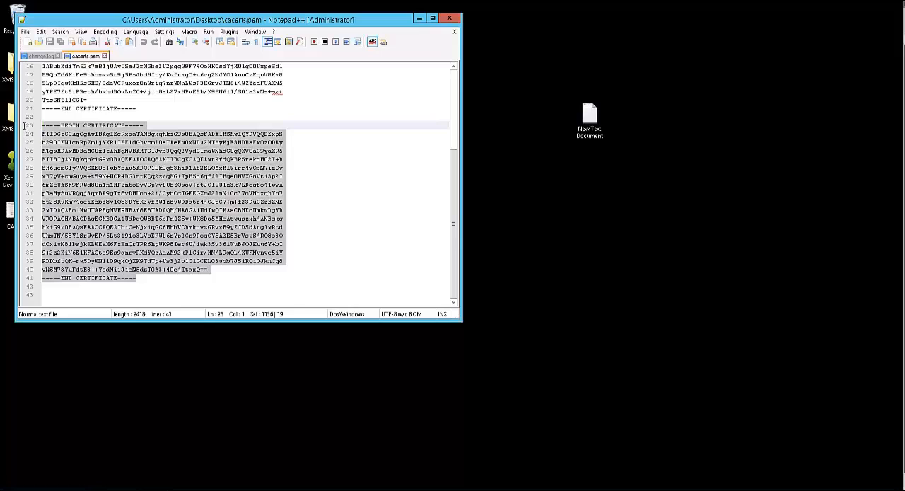
{"action": "right_click", "coordinate": [139, 168]}
{"action": "left_click", "coordinate": [184, 183]}
{"action": "double_click", "coordinate": [590, 138]}
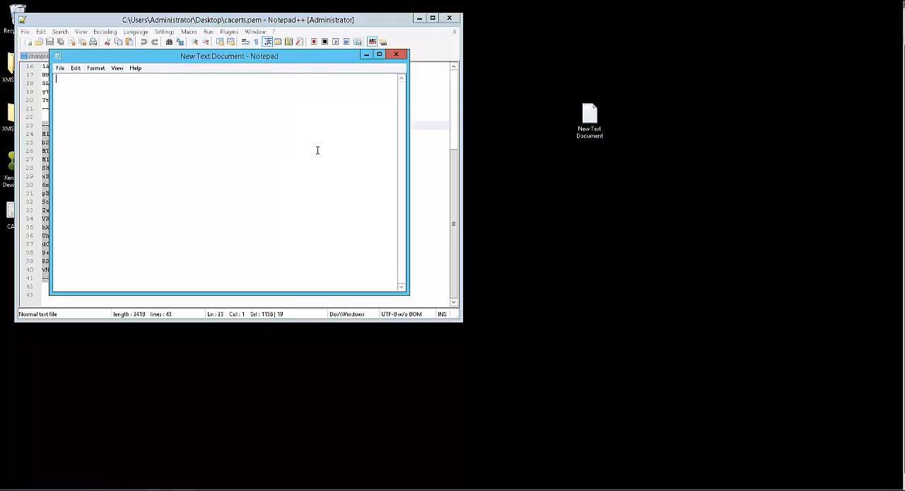
{"action": "key", "text": "ctrl+v"}
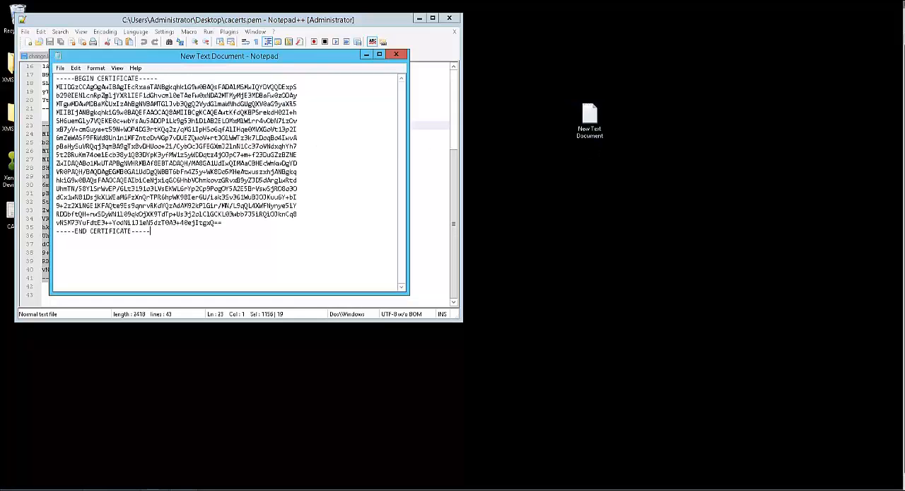
- Save the second certificate to the desktop as CA-Device.cer and close both text editors
{"action": "left_click", "coordinate": [61, 68]}
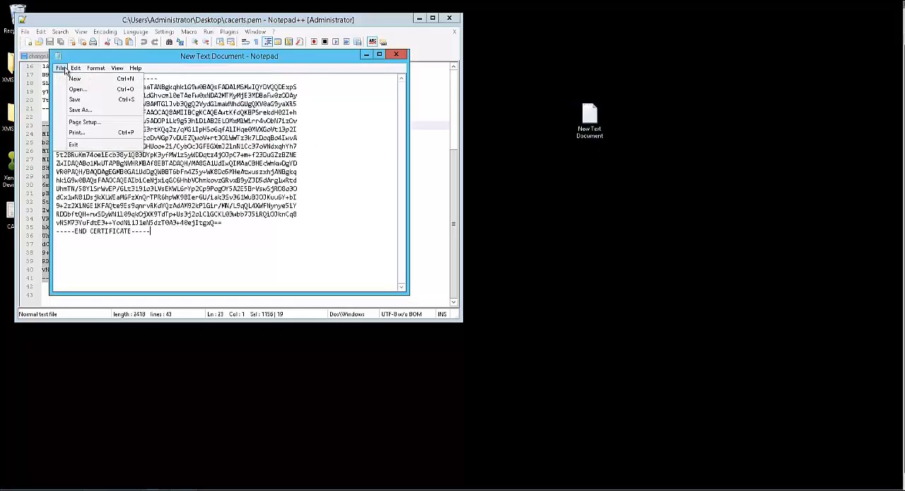
{"action": "left_click", "coordinate": [80, 111]}
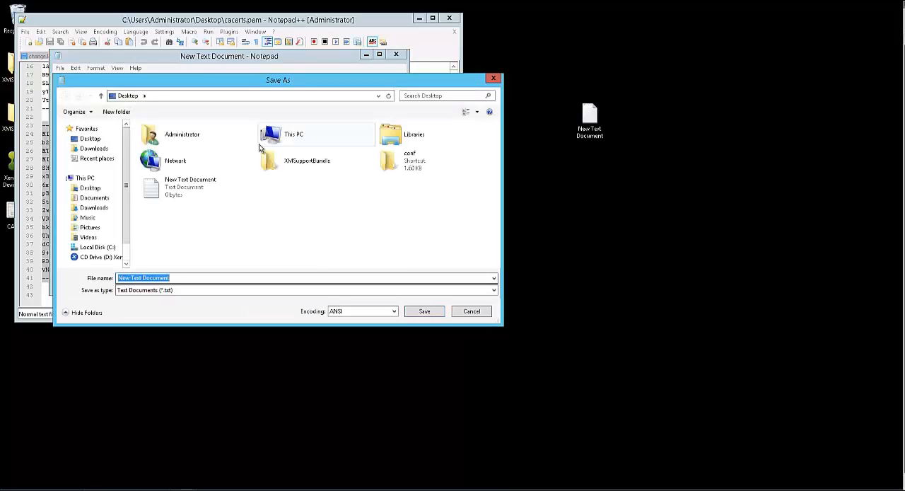
{"action": "type", "text": "Ca-Devic"}
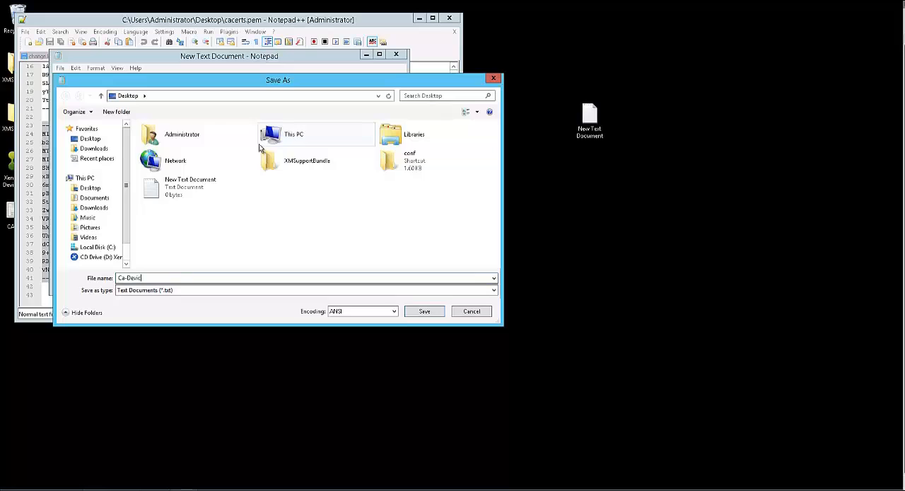
{"action": "type", "text": "e.cer"}
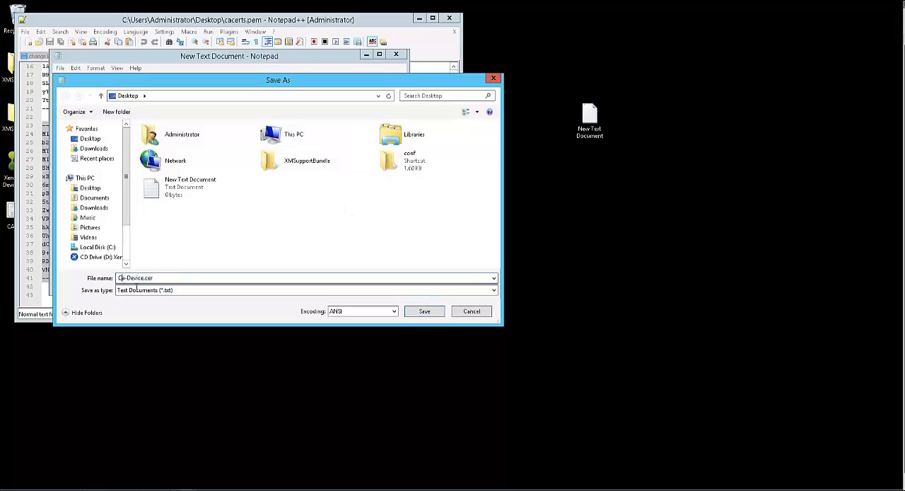
{"action": "type", "text": "A"}
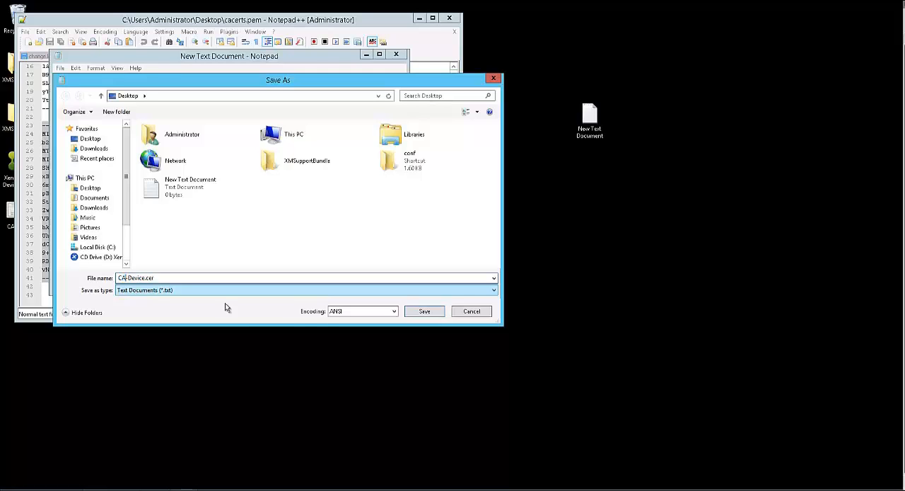
{"action": "left_click", "coordinate": [425, 311]}
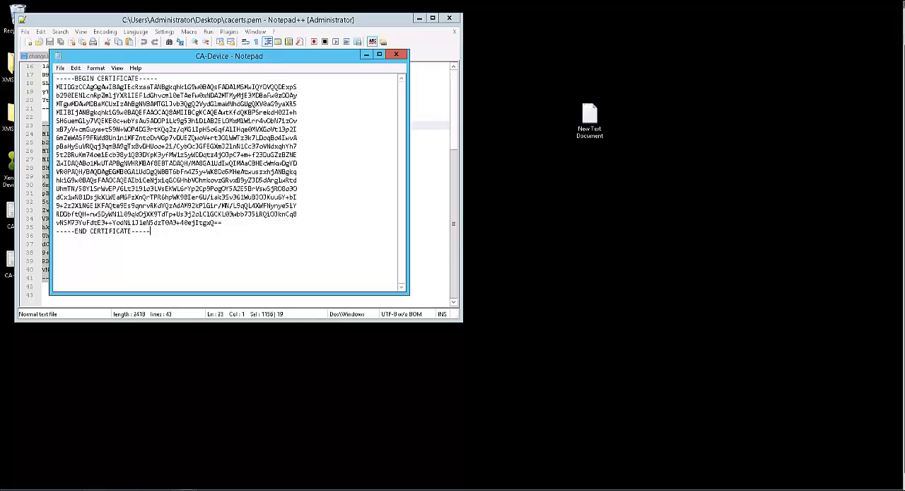
{"action": "left_click", "coordinate": [397, 56]}
{"action": "left_click", "coordinate": [448, 18]}
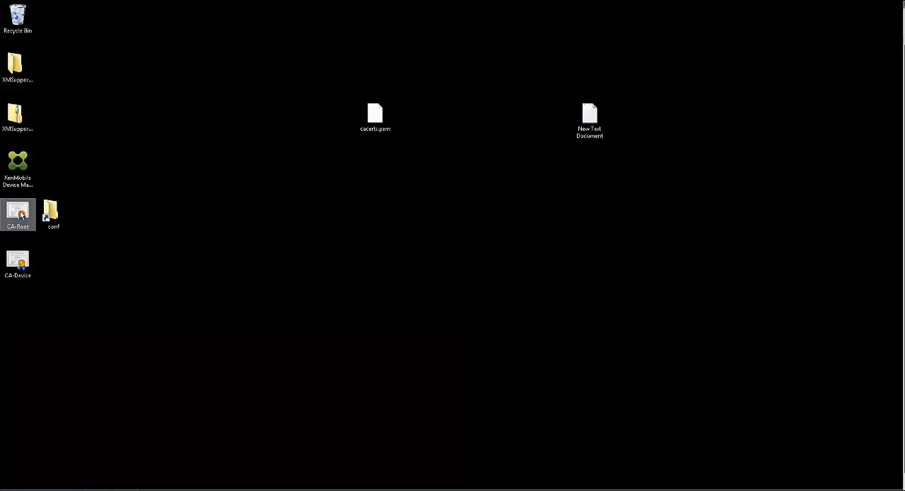
- Switch to the NetScaler configuration page and start XenMobile's Device Manager load balancing setup with Offload SSL
{"action": "mouse_move", "coordinate": [405, 5]}
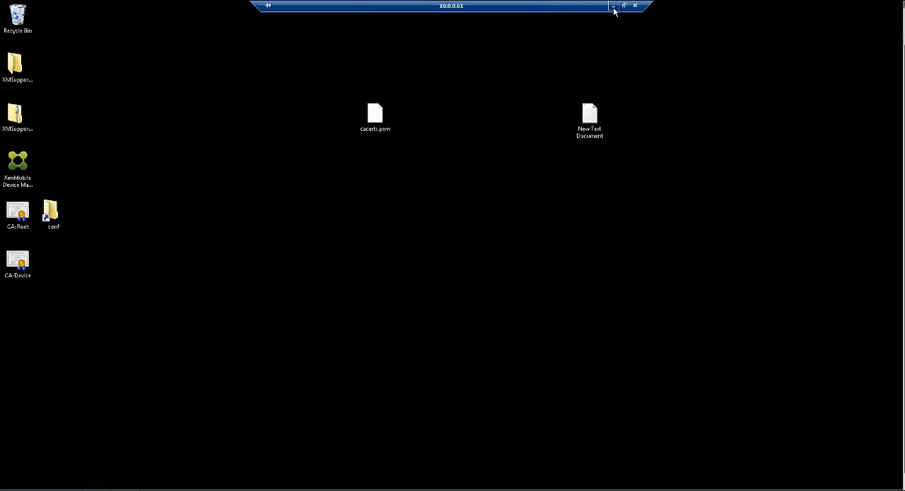
{"action": "left_click", "coordinate": [613, 10]}
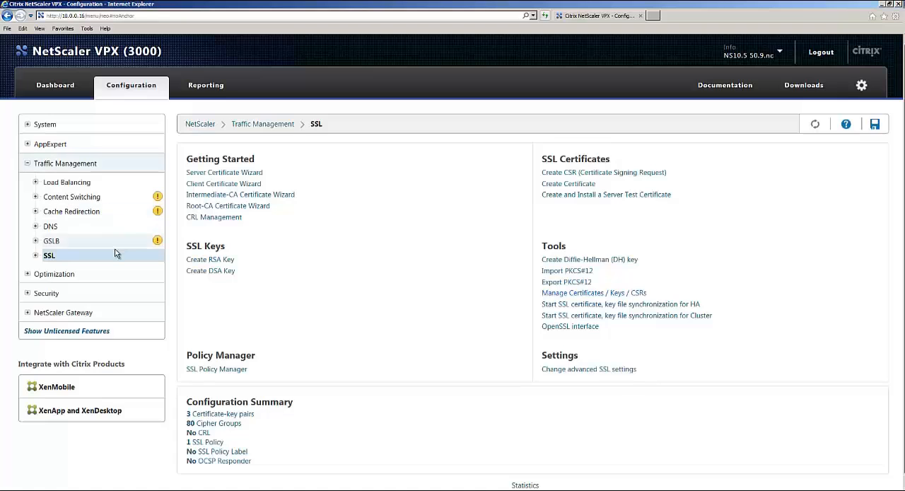
{"action": "left_click", "coordinate": [51, 387]}
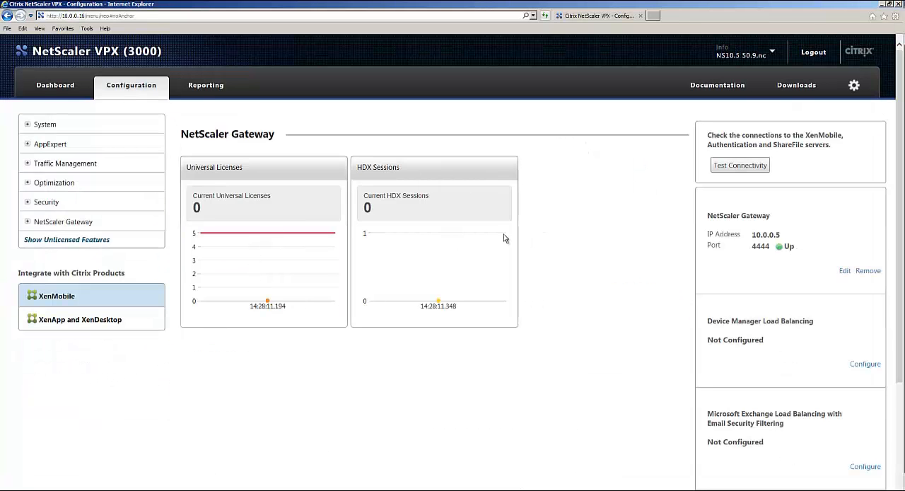
{"action": "left_click", "coordinate": [867, 365]}
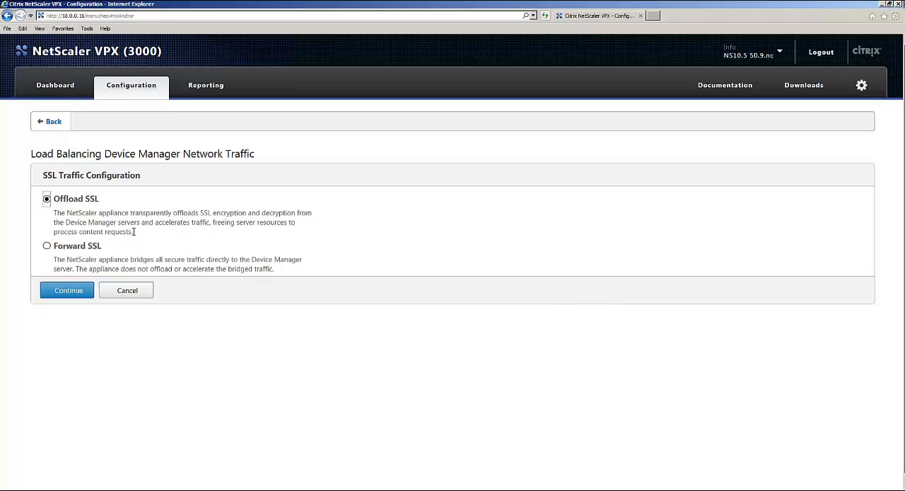
{"action": "left_click", "coordinate": [83, 290]}
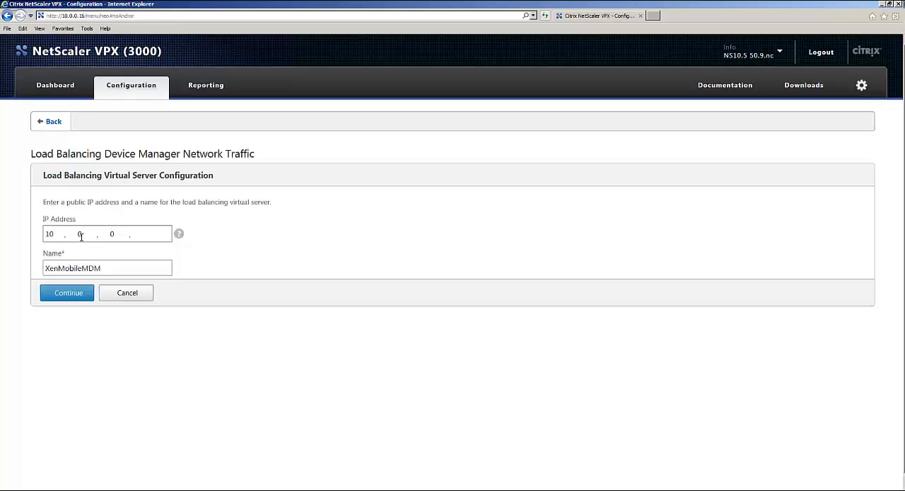
- Give the load balancing virtual server the IP address 10.0.0.60 and accept the name XenMobileMDM
{"action": "mouse_move", "coordinate": [177, 238]}
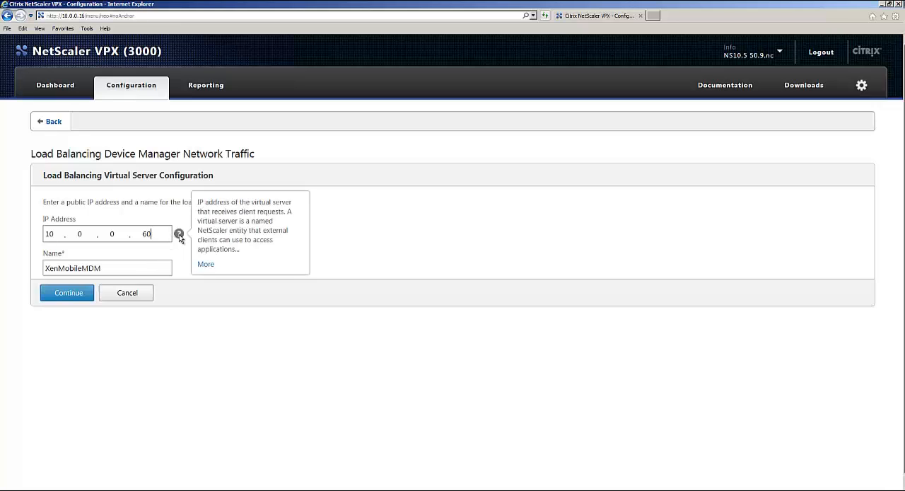
{"action": "mouse_move", "coordinate": [181, 268]}
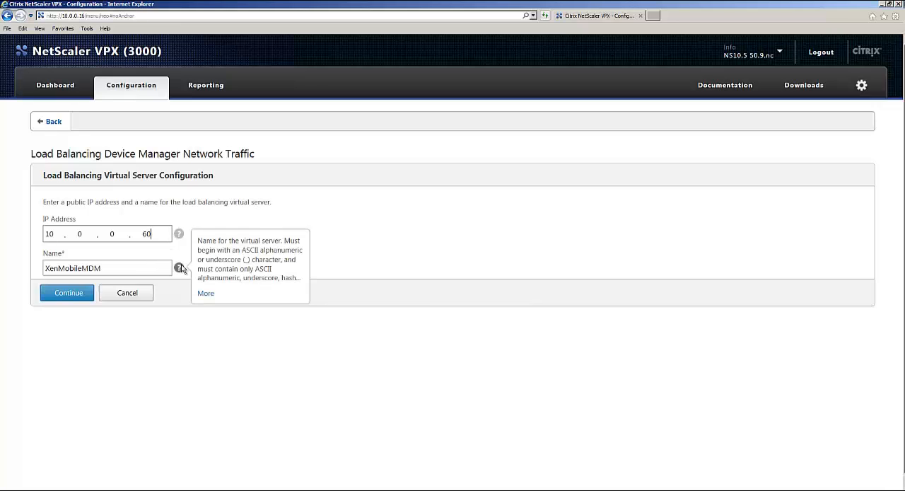
{"action": "left_click", "coordinate": [81, 295]}
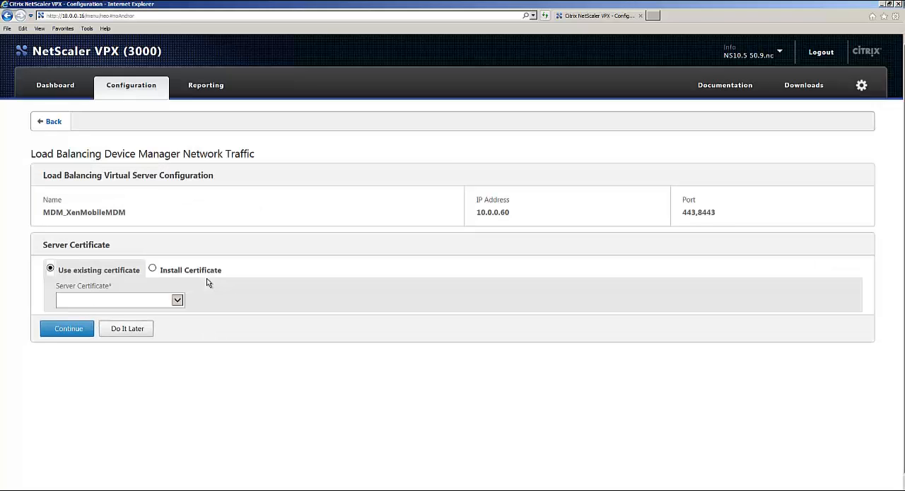
- Assign the existing wildcard certificate as the server certificate and skip uploading the missing issuer certificate
{"action": "mouse_move", "coordinate": [192, 301]}
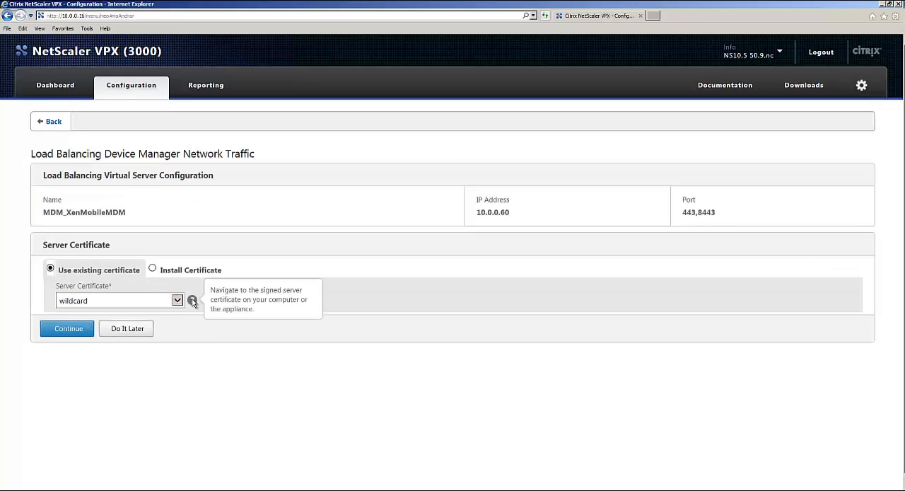
{"action": "left_click", "coordinate": [177, 300]}
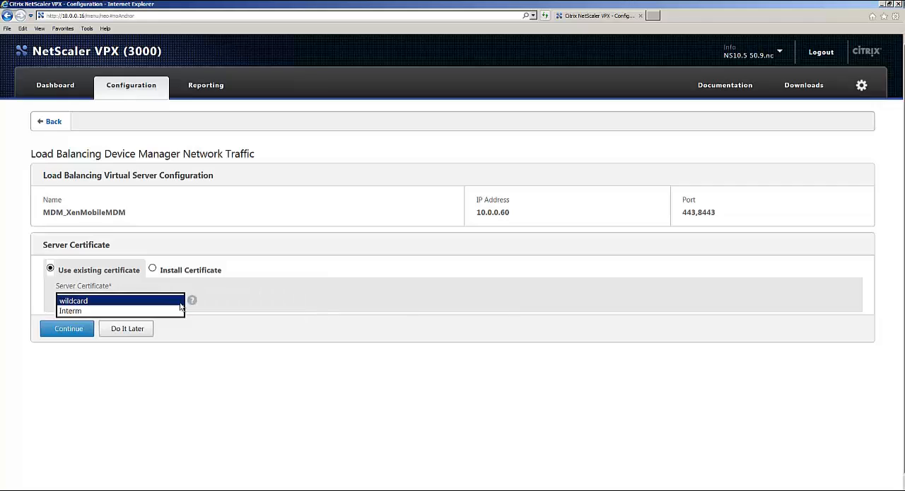
{"action": "left_click", "coordinate": [209, 289]}
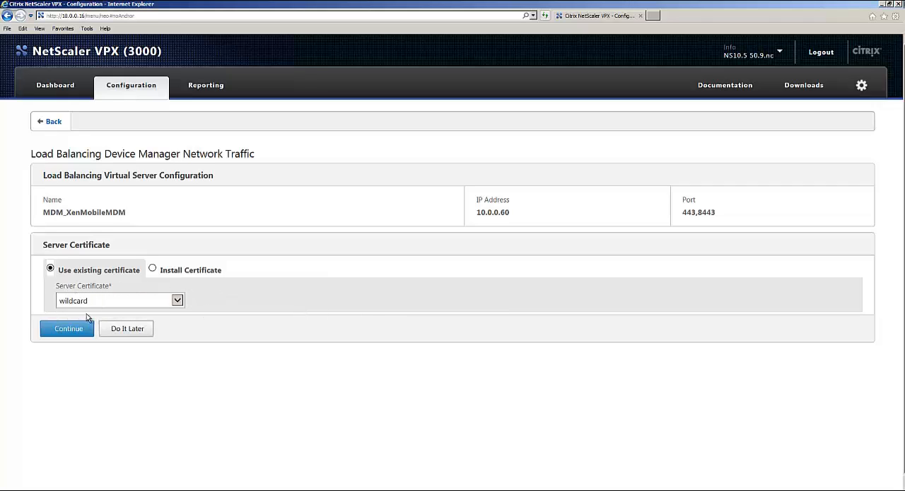
{"action": "left_click", "coordinate": [69, 328]}
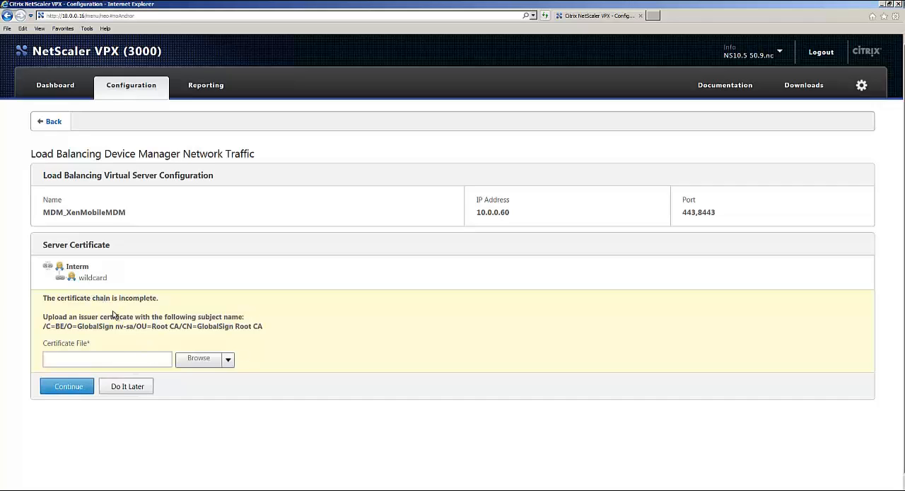
{"action": "left_click", "coordinate": [126, 388]}
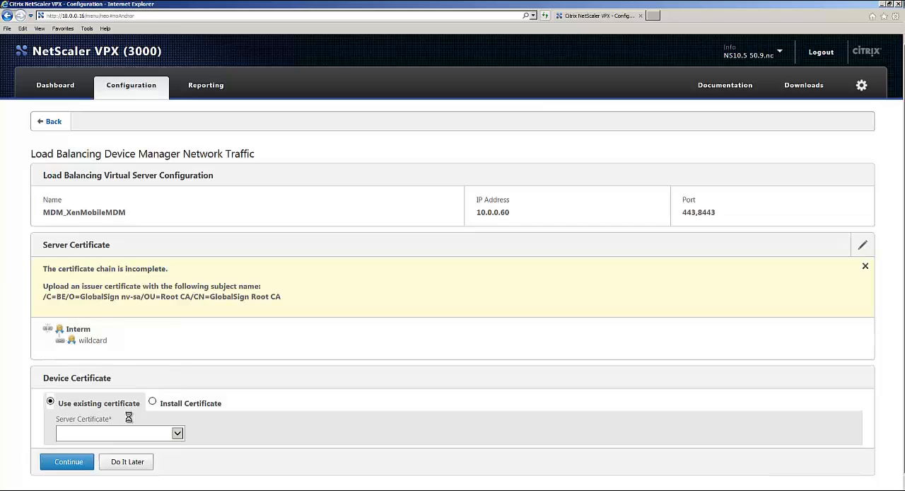
- Install CA-Device.cer from the Device Manager server's desktop as the device certificate, without choosing a key
{"action": "mouse_move", "coordinate": [195, 429]}
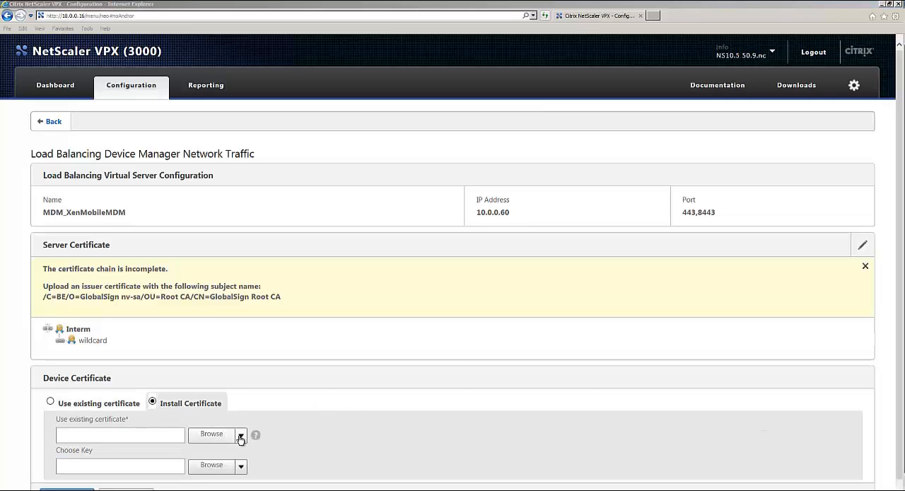
{"action": "left_click", "coordinate": [239, 433]}
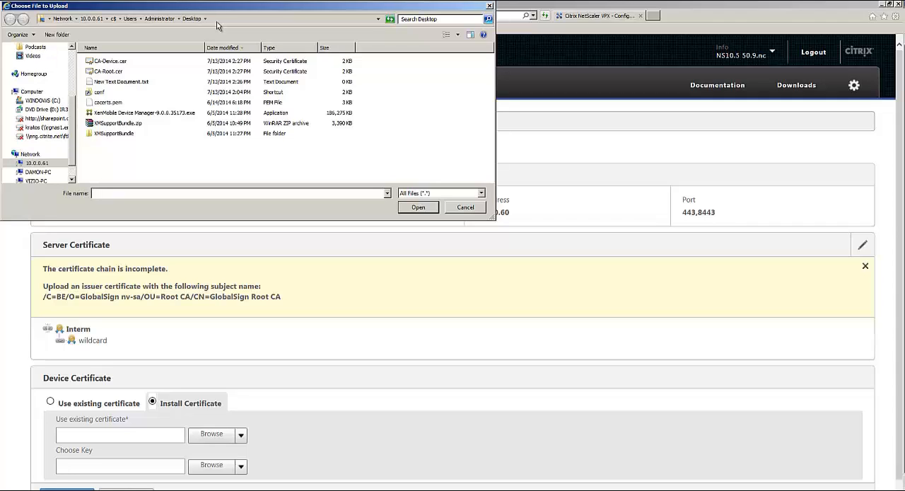
{"action": "double_click", "coordinate": [119, 65]}
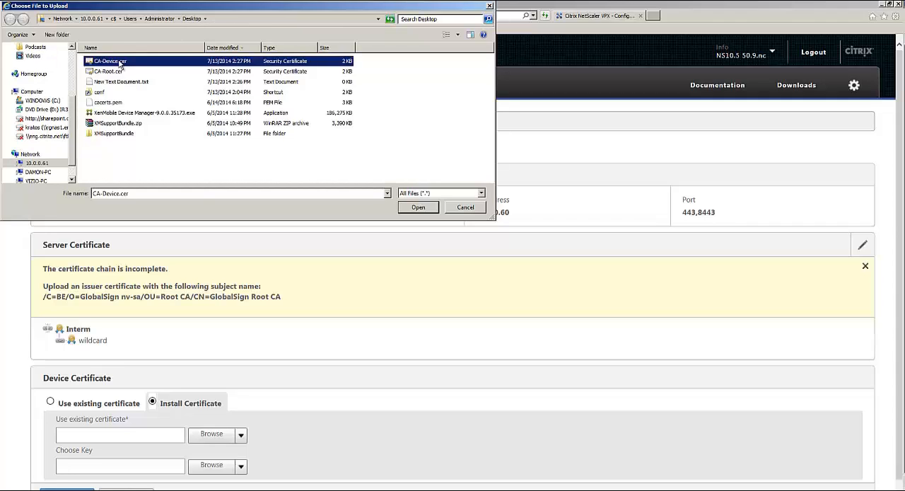
{"action": "scroll", "coordinate": [184, 458], "scroll_direction": "down", "scroll_amount": 1}
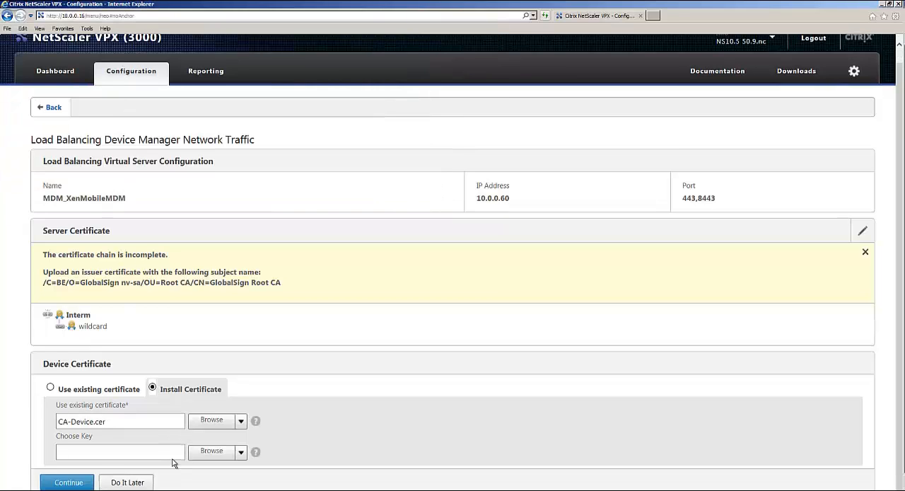
{"action": "left_click", "coordinate": [78, 480]}
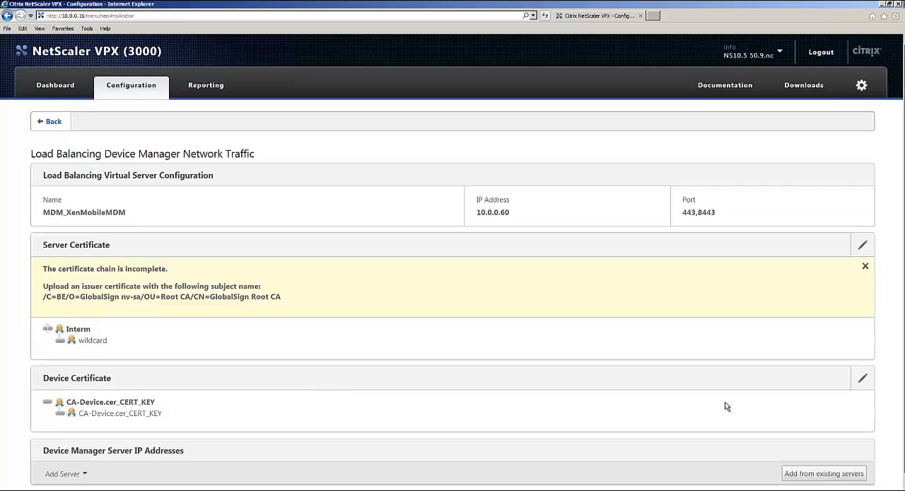
- Reopen the device certificate settings and install CA-Root.cer from the same desktop folder as well
{"action": "left_click", "coordinate": [864, 382]}
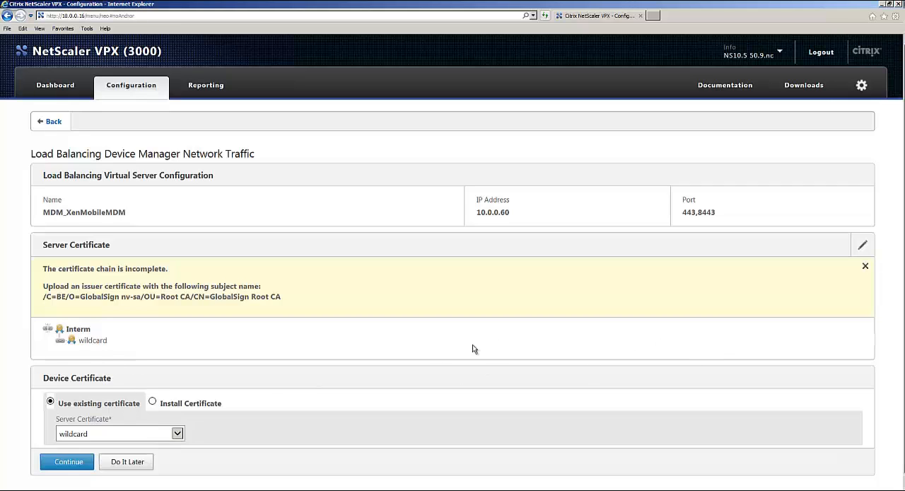
{"action": "left_click", "coordinate": [153, 403]}
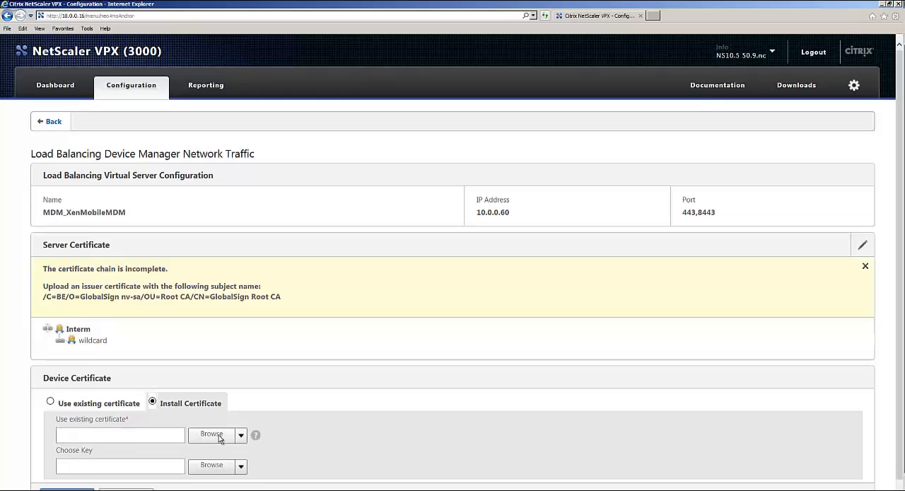
{"action": "left_click", "coordinate": [211, 434]}
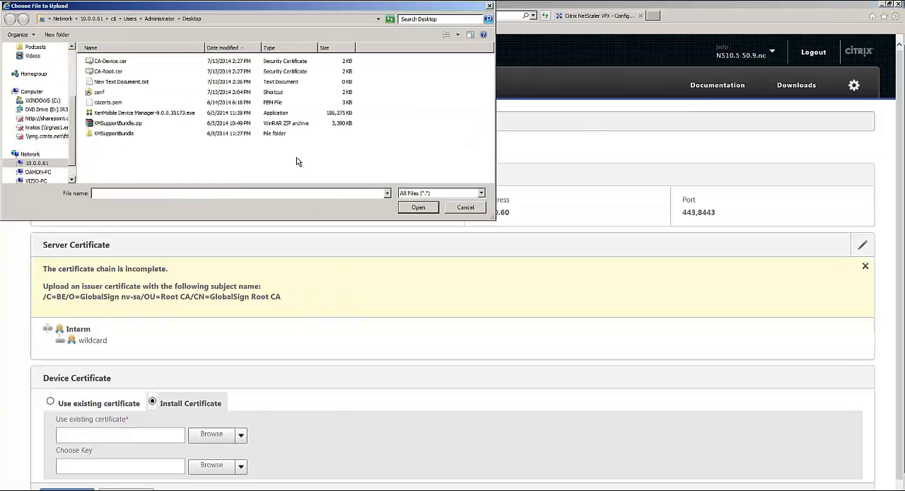
{"action": "double_click", "coordinate": [120, 71]}
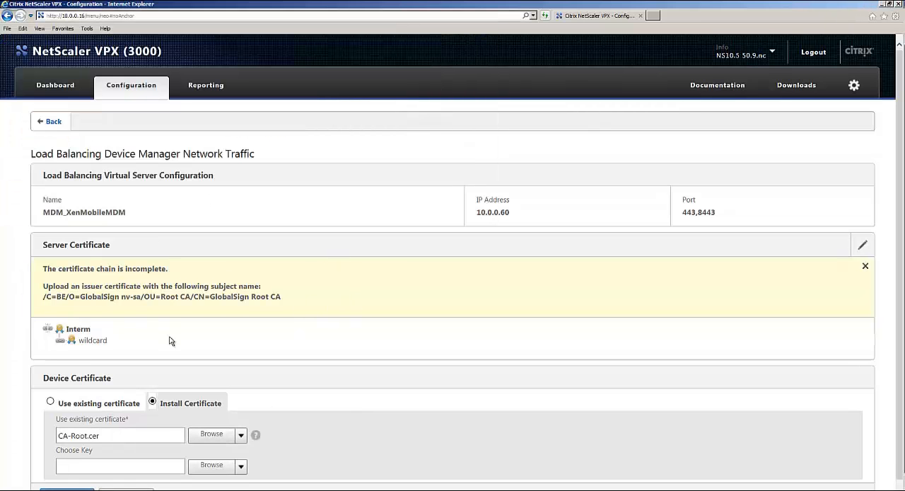
{"action": "left_click", "coordinate": [66, 489]}
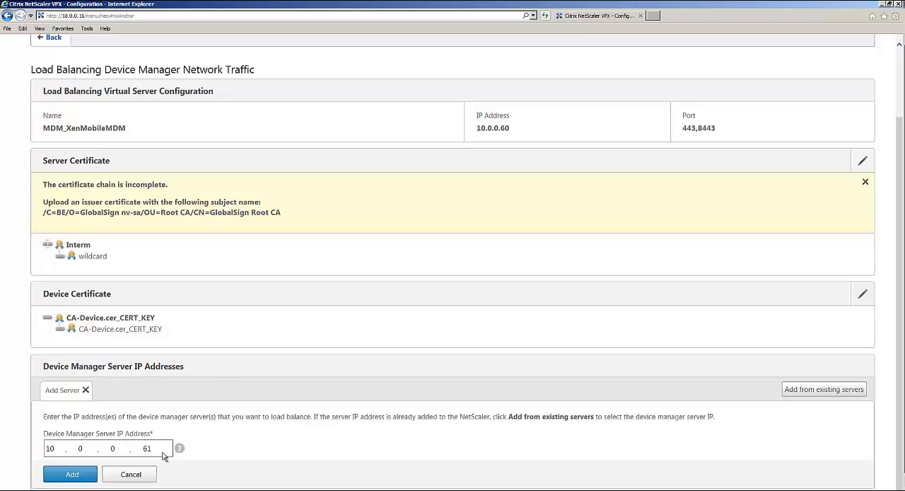
- Add the Device Manager servers 10.0.0.61 and 10.0.0.57 to the load balancing configuration
{"action": "left_click", "coordinate": [85, 473]}
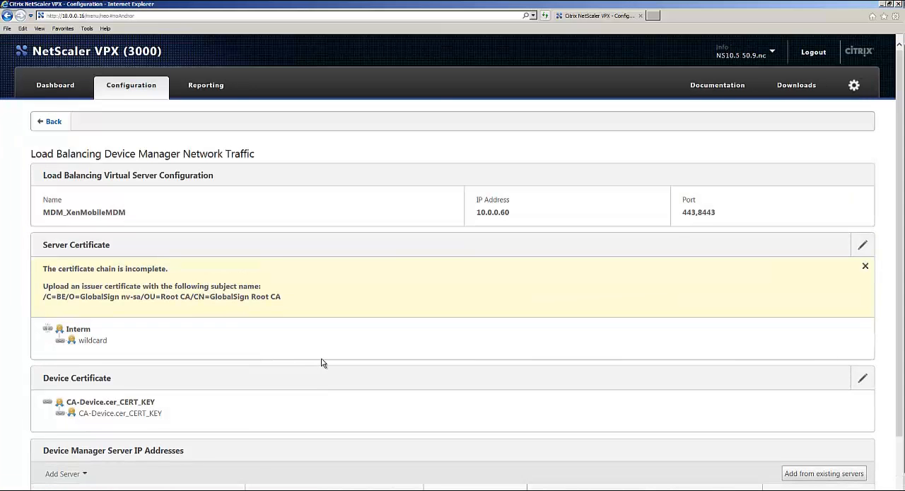
{"action": "scroll", "coordinate": [326, 364], "scroll_direction": "down", "scroll_amount": 2}
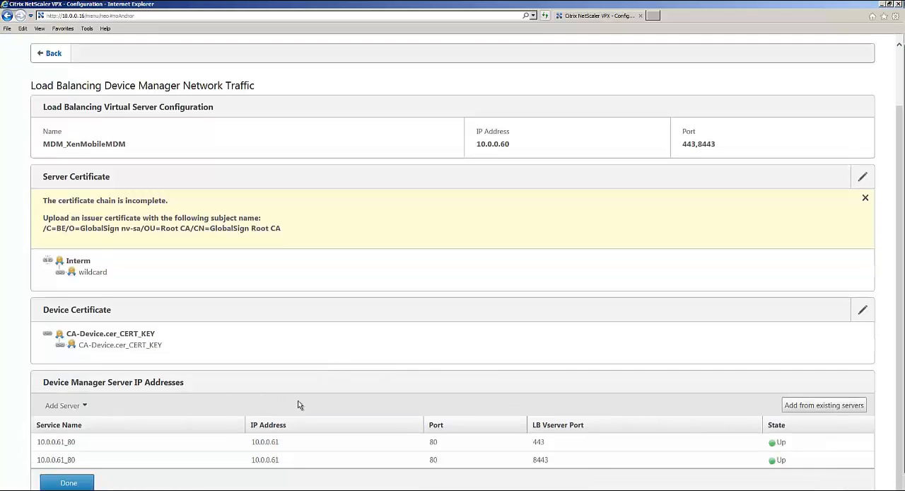
{"action": "left_click", "coordinate": [64, 410]}
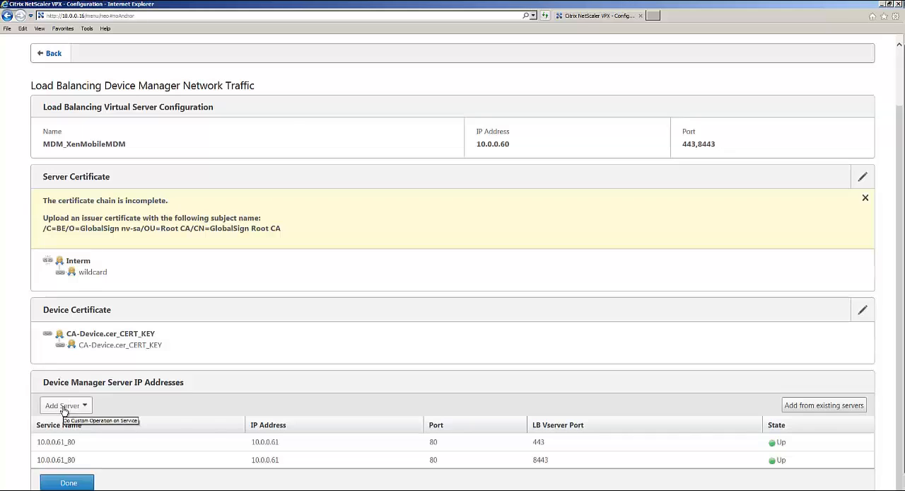
{"action": "left_click", "coordinate": [62, 408]}
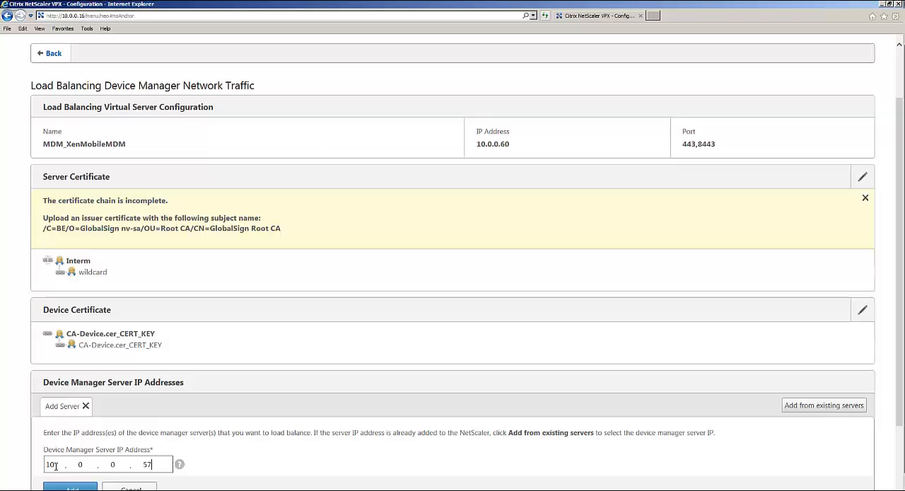
{"action": "left_click", "coordinate": [70, 487]}
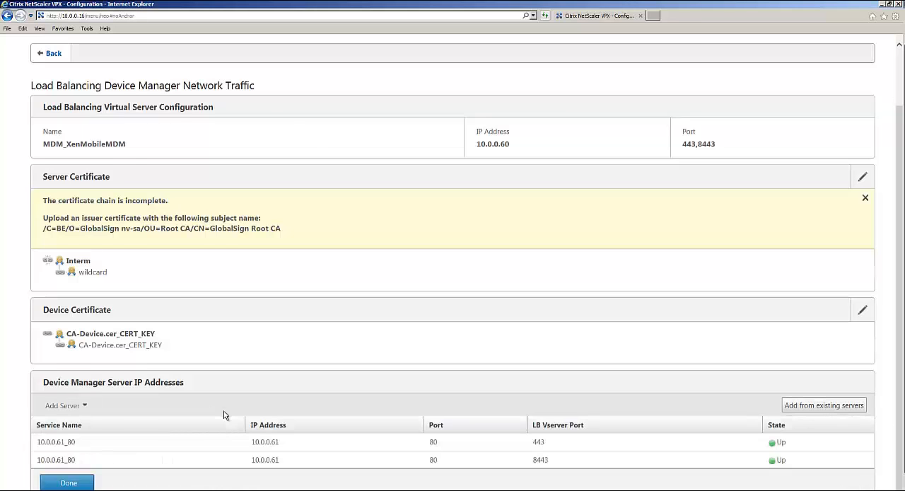
- Finish the Device Manager load balancing setup and leave its configuration summary
{"action": "scroll", "coordinate": [113, 431], "scroll_direction": "down", "scroll_amount": 2}
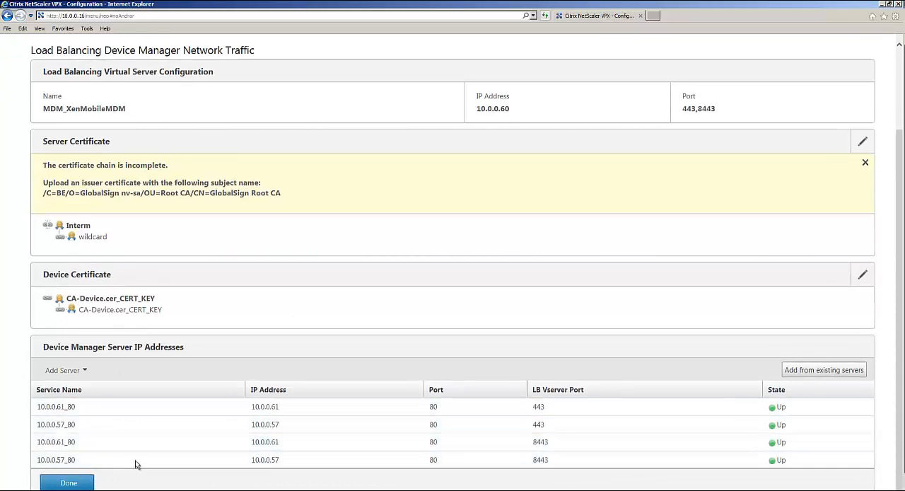
{"action": "left_click", "coordinate": [85, 482]}
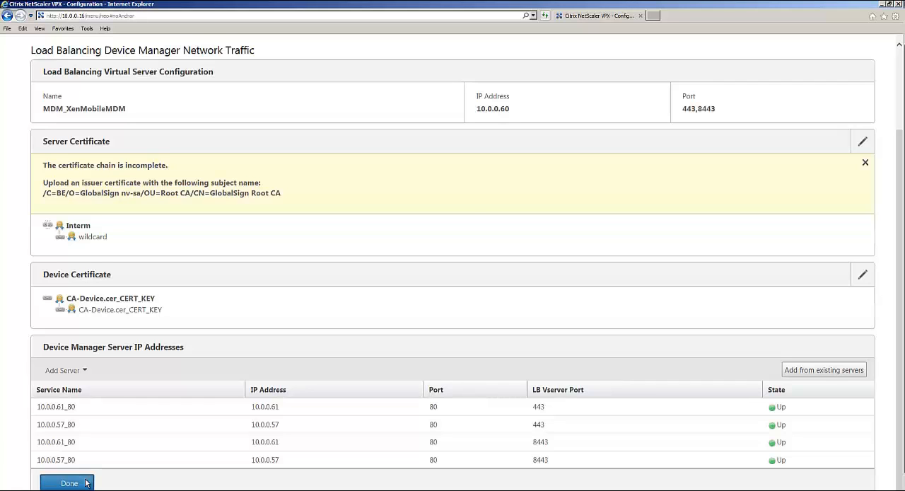
{"action": "scroll", "coordinate": [467, 368], "scroll_direction": "down", "scroll_amount": 1}
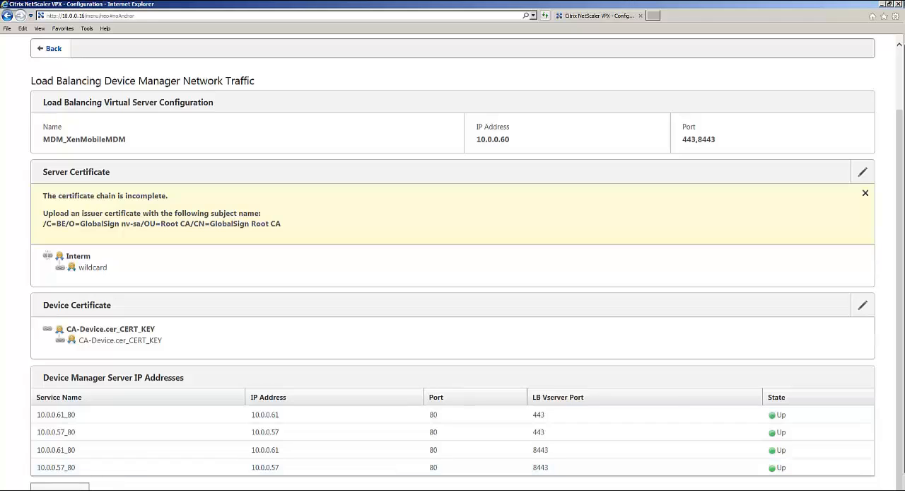
{"action": "left_click", "coordinate": [60, 486]}
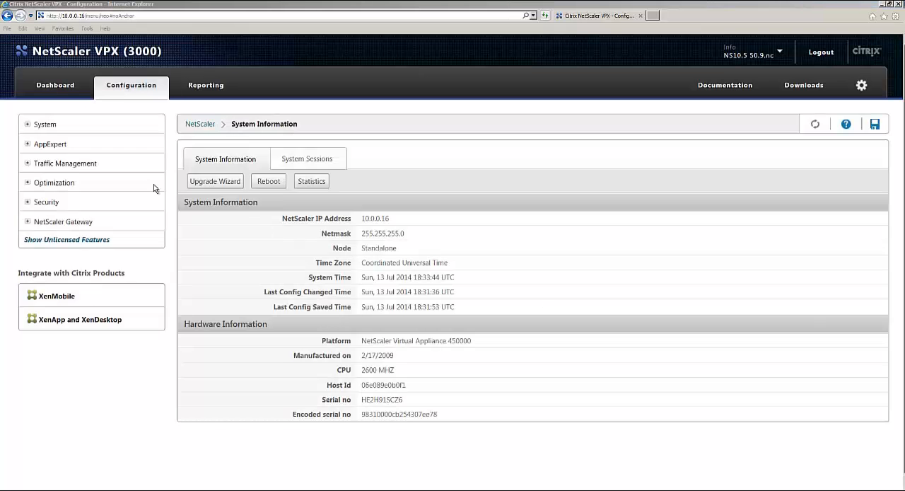
- Review the state of the load balancing virtual servers and their services under Traffic Management
{"action": "left_click", "coordinate": [40, 167]}
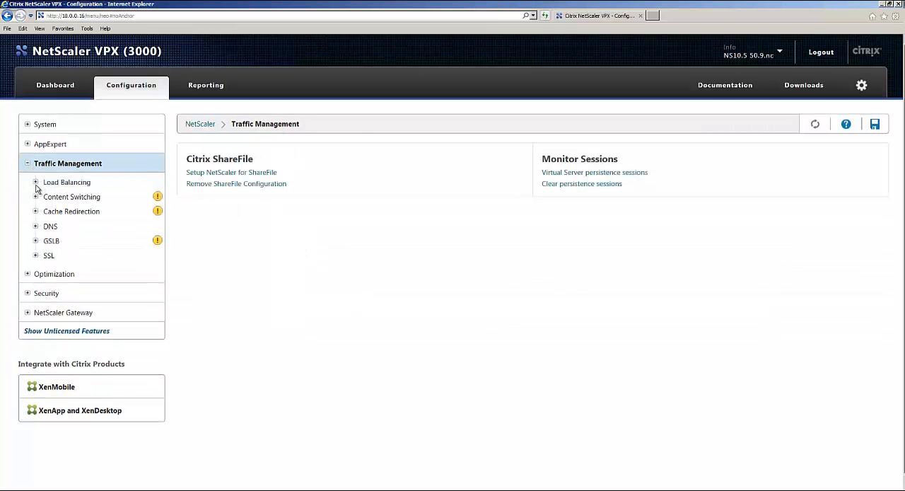
{"action": "left_click", "coordinate": [44, 182]}
{"action": "left_click", "coordinate": [81, 201]}
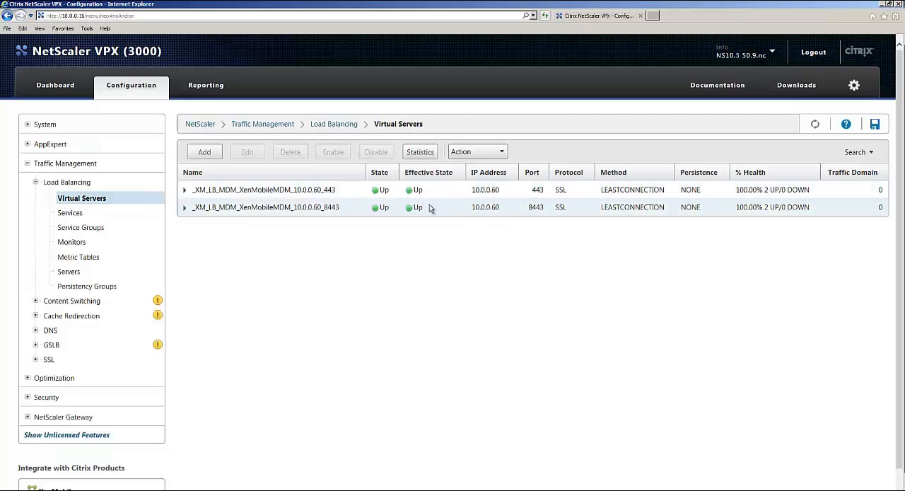
{"action": "left_click", "coordinate": [68, 216]}
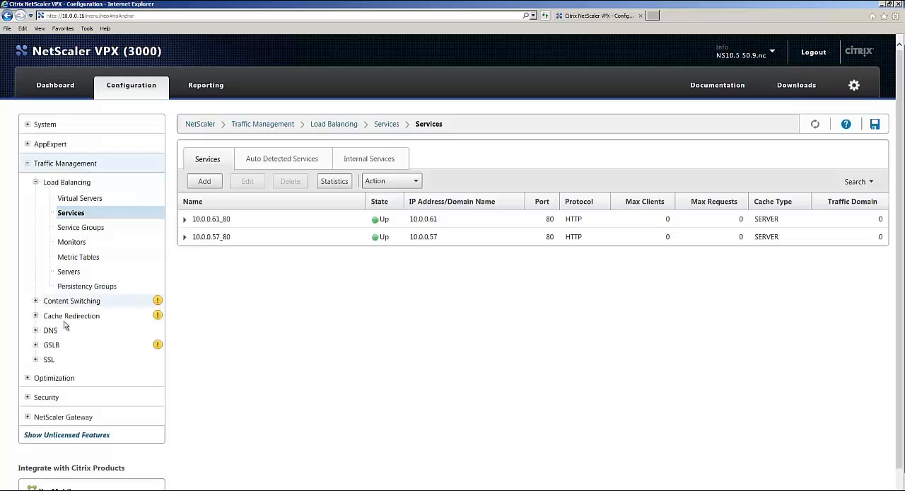
- Open the XenMobileMDM virtual server on port 443 and check which CA certificates are bound to it
{"action": "left_click", "coordinate": [76, 199]}
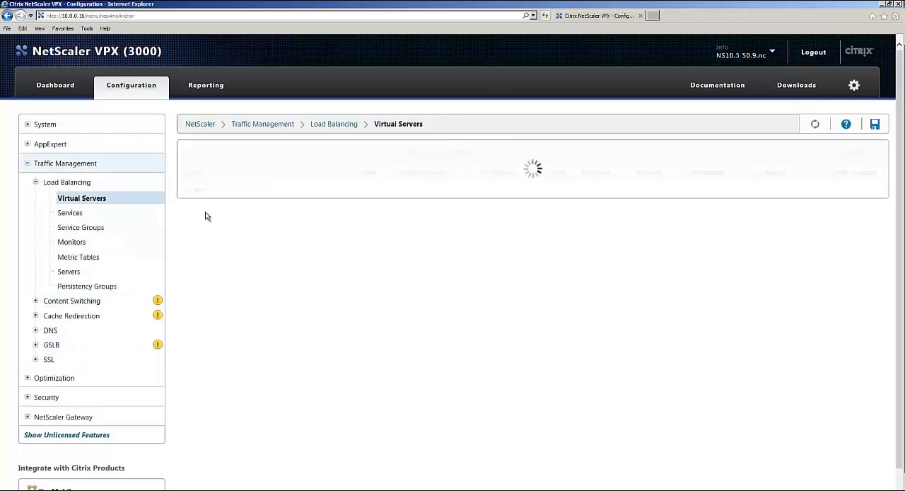
{"action": "left_click", "coordinate": [240, 190]}
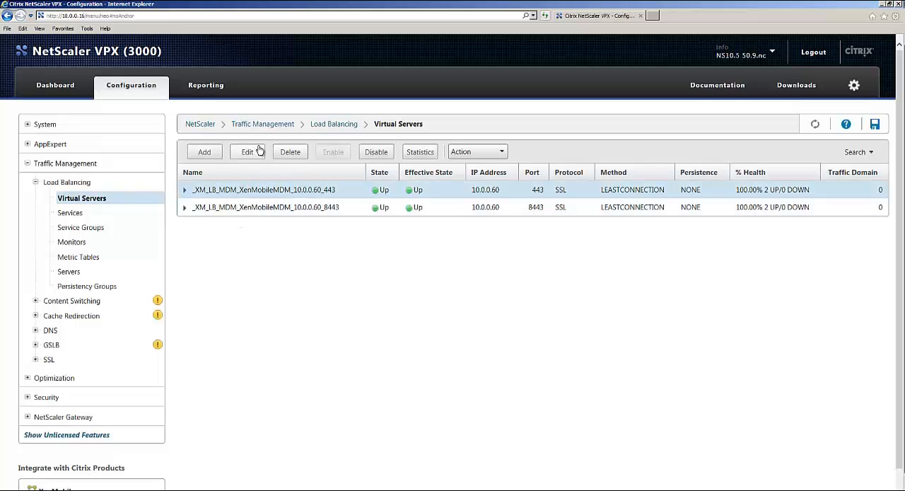
{"action": "left_click", "coordinate": [247, 151]}
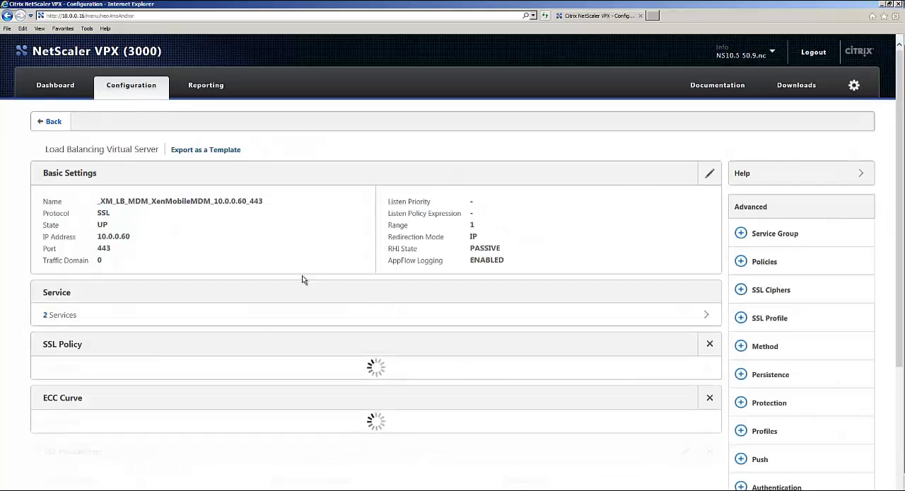
{"action": "scroll", "coordinate": [177, 391], "scroll_direction": "down", "scroll_amount": 2}
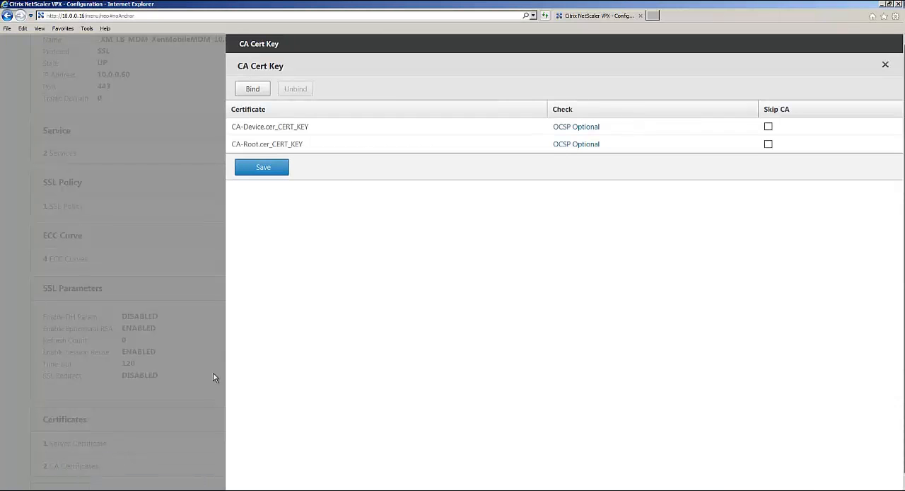
{"action": "left_click", "coordinate": [109, 463]}
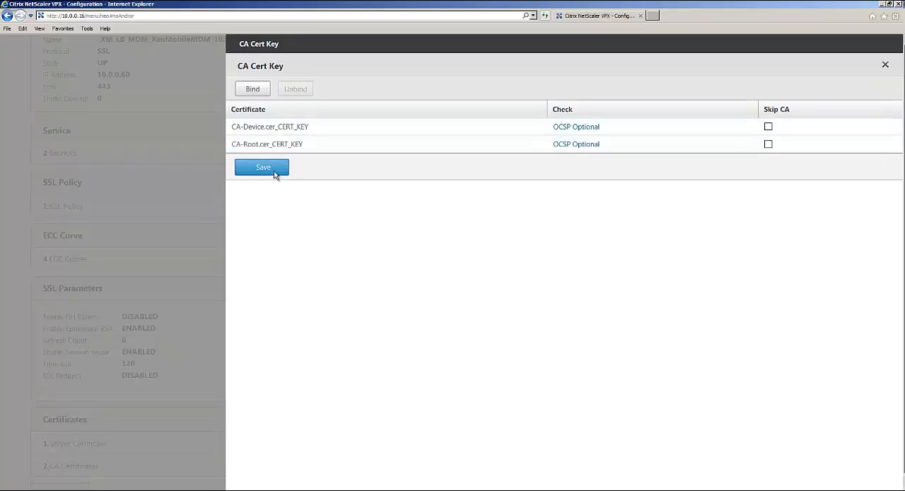
{"action": "left_click", "coordinate": [263, 167]}
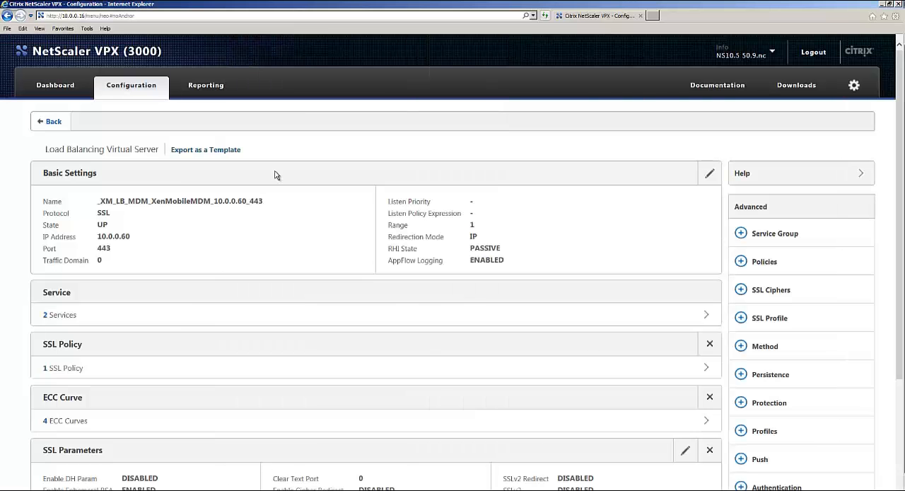
- Open the SSL policy bindings of the port 443 virtual server to examine the policy's expression and action
{"action": "scroll", "coordinate": [148, 359], "scroll_direction": "down", "scroll_amount": 1}
{"action": "scroll", "coordinate": [134, 353], "scroll_direction": "up", "scroll_amount": 1}
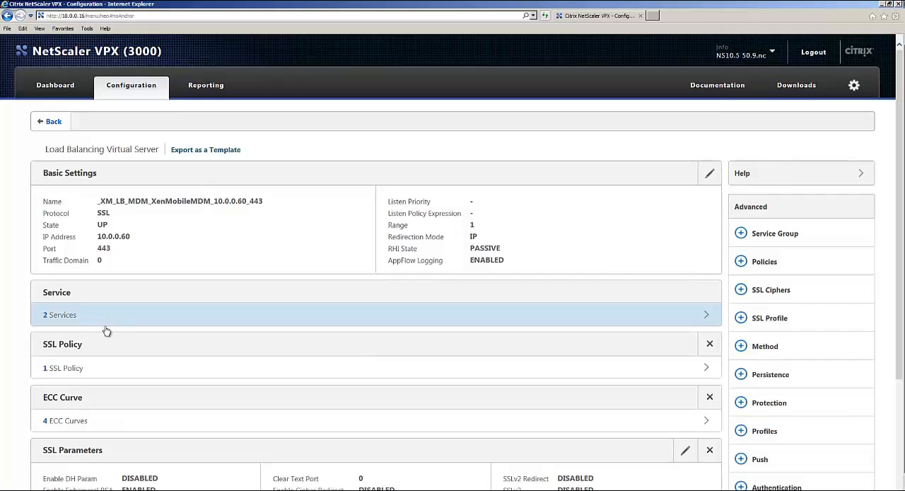
{"action": "left_click", "coordinate": [105, 361]}
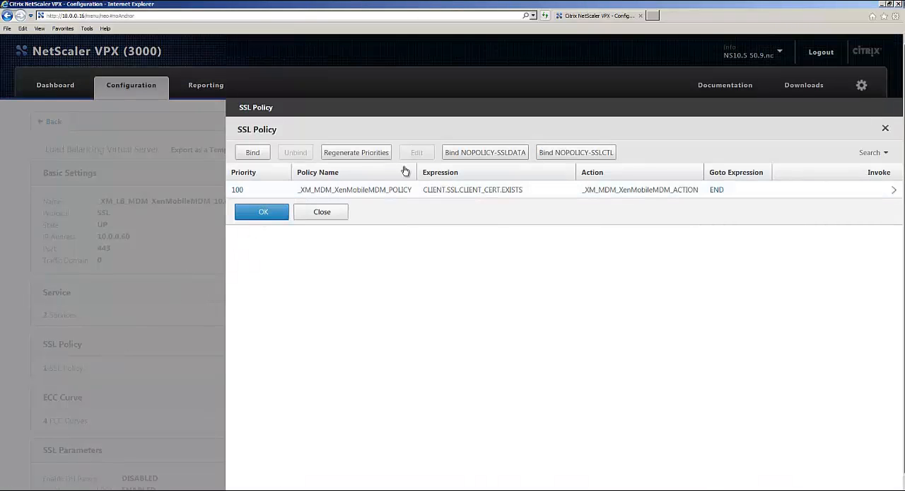
- Leave the port 443 virtual server and apply the system-wide HTTP parameters with Connection Multiplexing disabled
{"action": "left_click", "coordinate": [271, 220]}
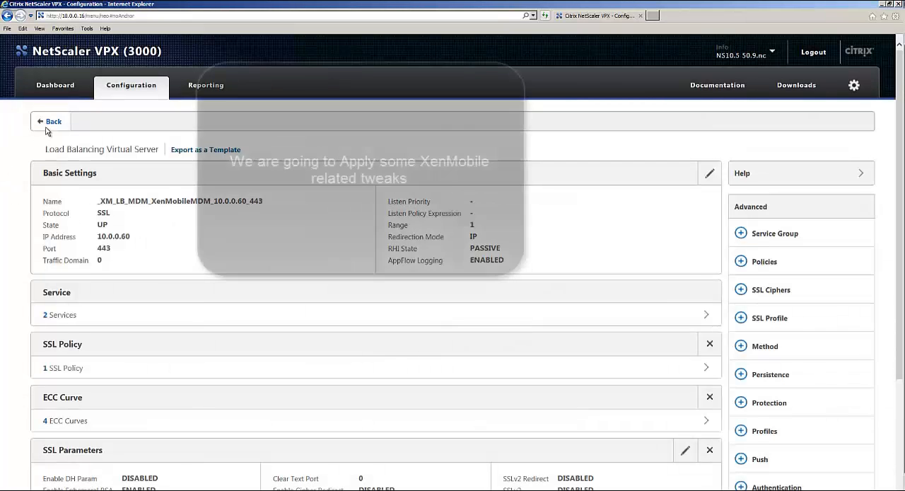
{"action": "left_click", "coordinate": [43, 124]}
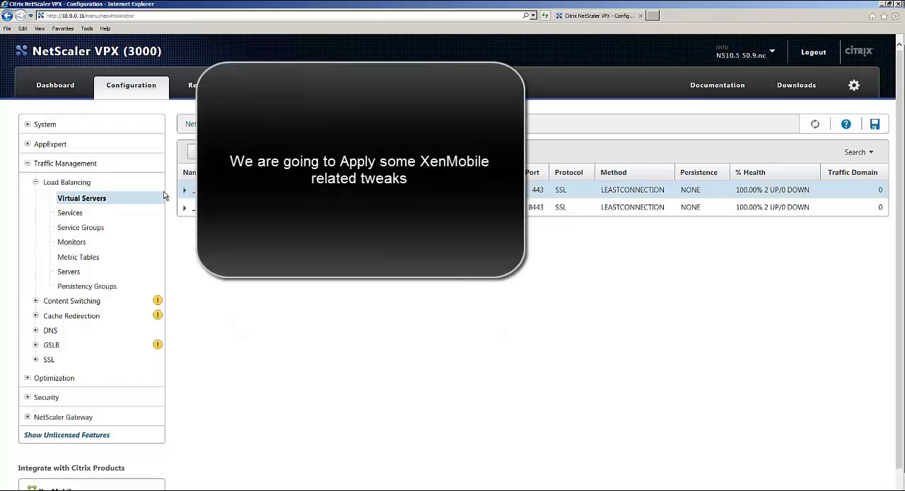
{"action": "left_click", "coordinate": [31, 126]}
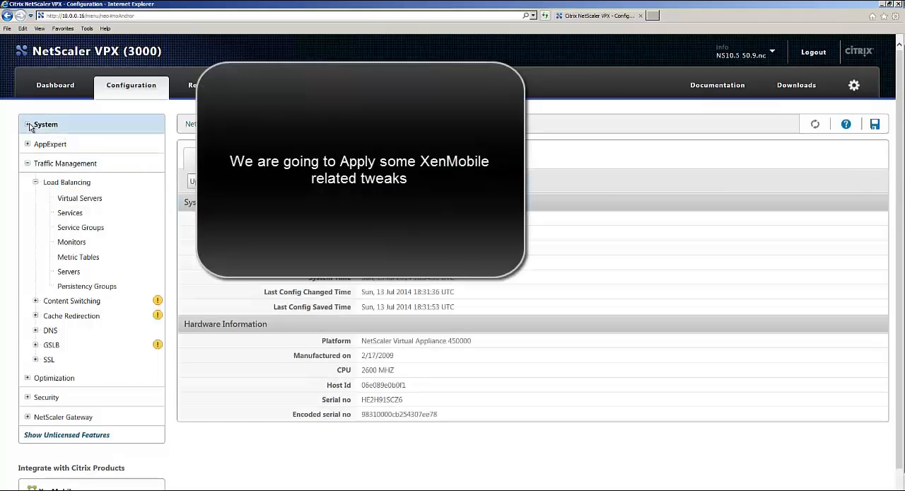
{"action": "left_click", "coordinate": [29, 125]}
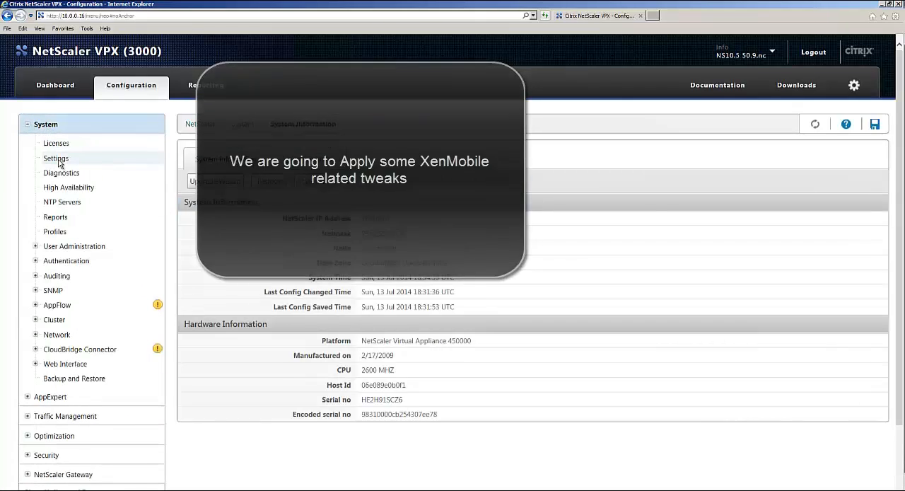
{"action": "left_click", "coordinate": [59, 162]}
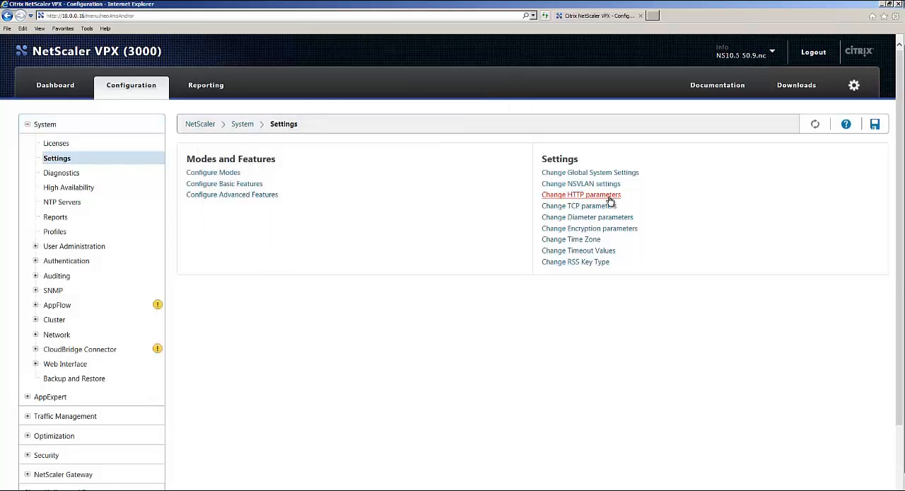
{"action": "left_click", "coordinate": [608, 200]}
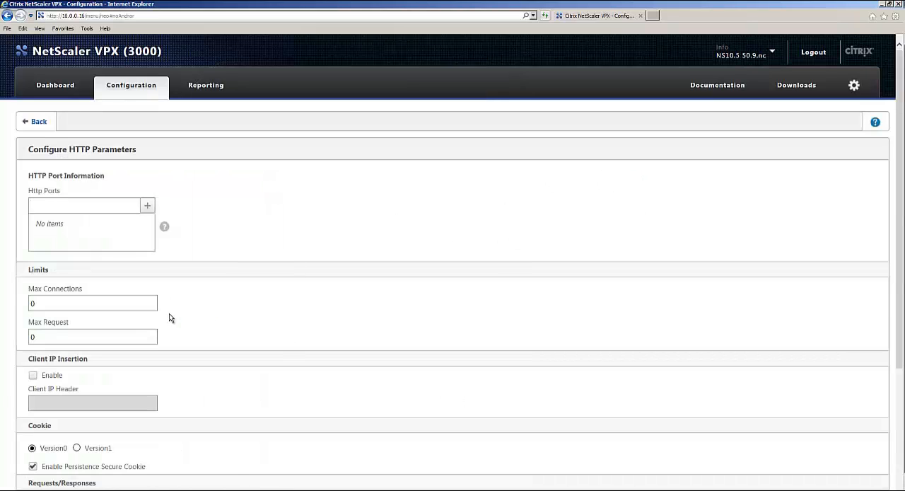
{"action": "scroll", "coordinate": [170, 319], "scroll_direction": "down", "scroll_amount": 1}
{"action": "scroll", "coordinate": [177, 327], "scroll_direction": "down", "scroll_amount": 1}
{"action": "scroll", "coordinate": [145, 371], "scroll_direction": "down", "scroll_amount": 1}
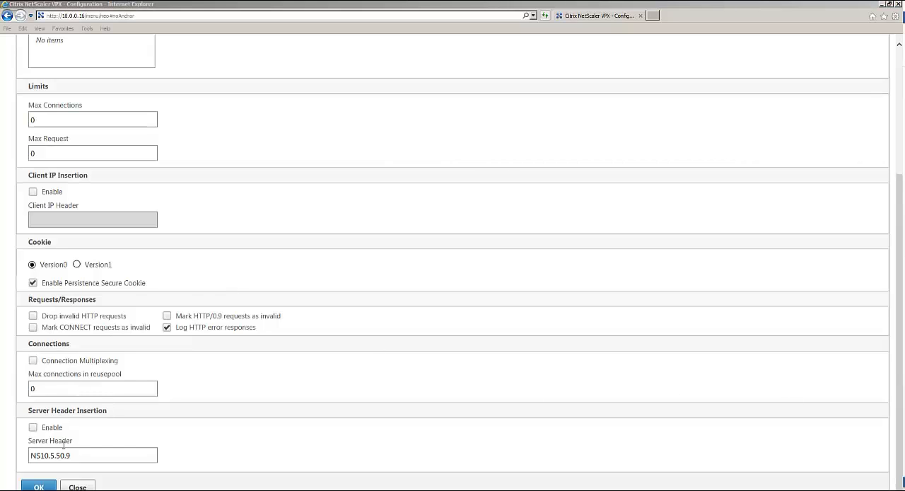
{"action": "left_click", "coordinate": [44, 486]}
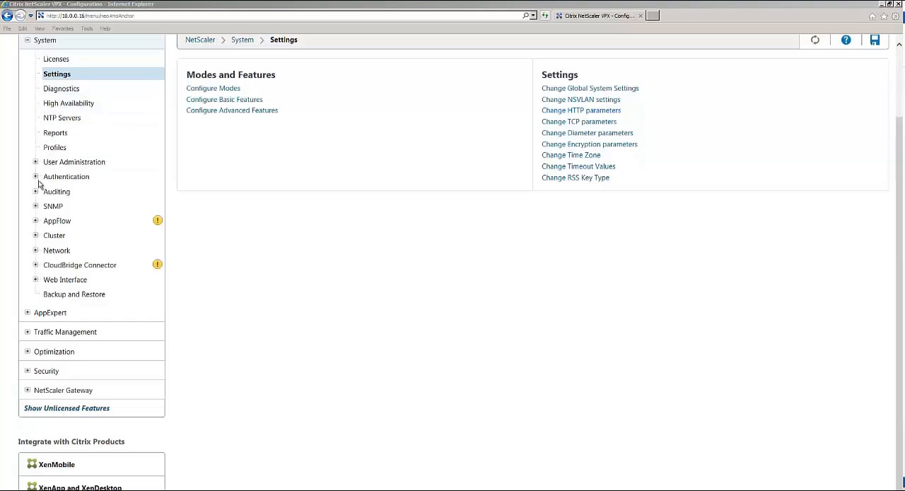
- Open the XenMobileMDM load balancing virtual server on port 443 for editing
{"action": "left_click", "coordinate": [34, 335]}
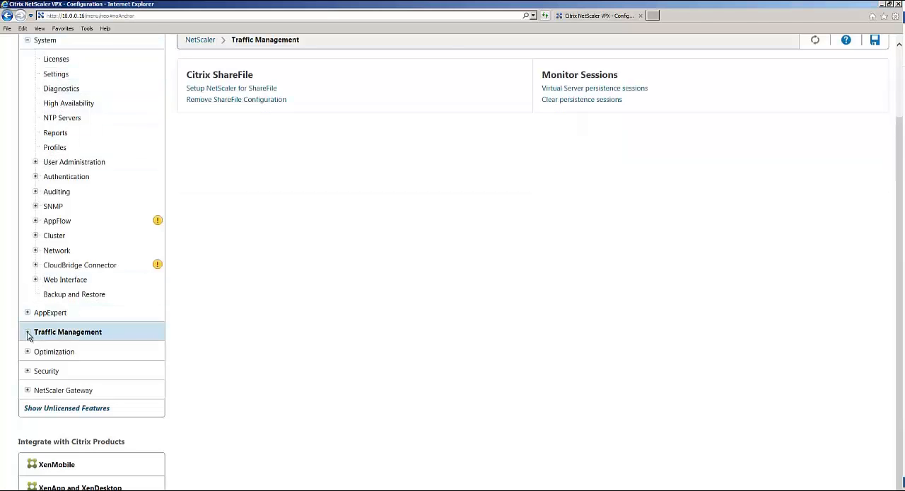
{"action": "left_click", "coordinate": [85, 173]}
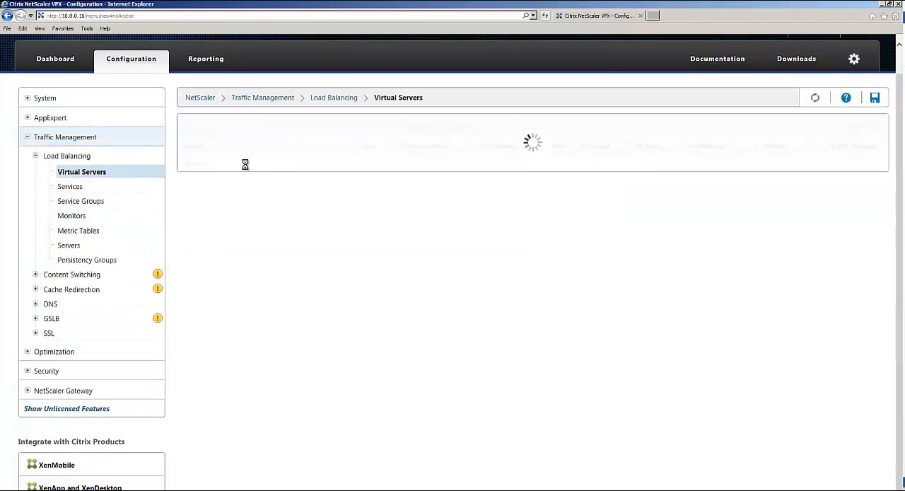
{"action": "left_click", "coordinate": [264, 163]}
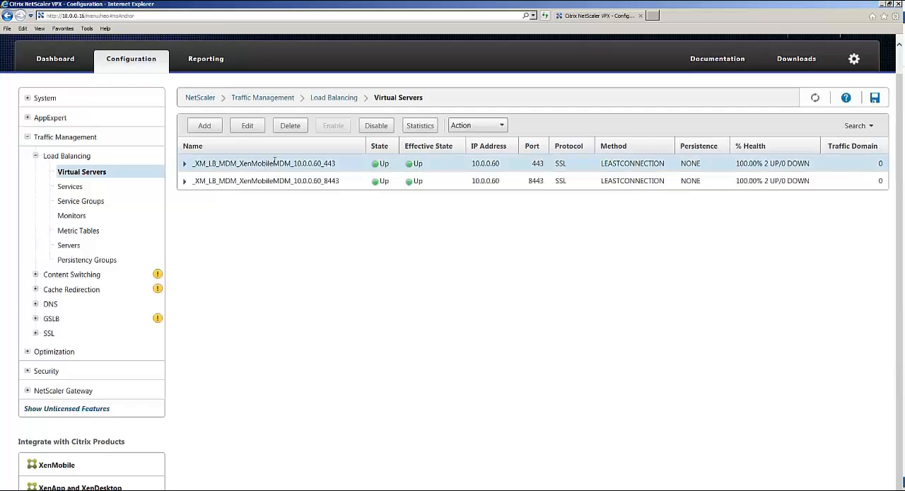
{"action": "left_click", "coordinate": [249, 125]}
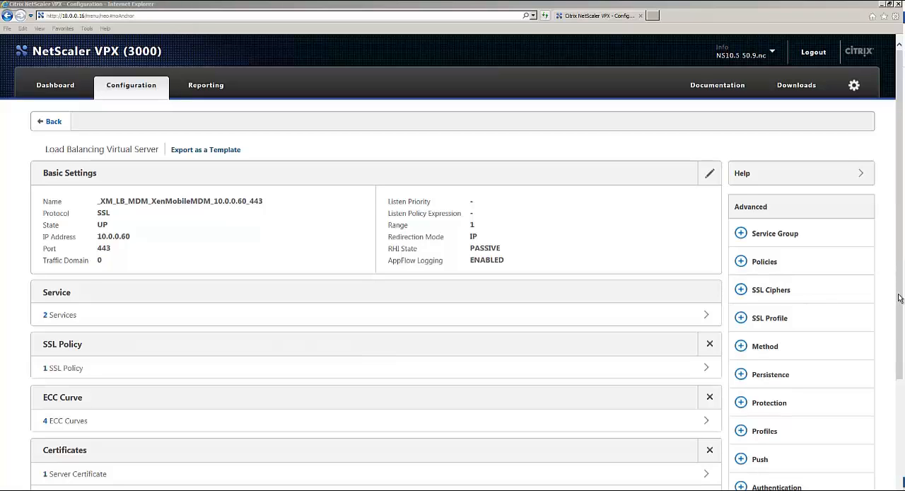
- In the port 443 server's SSL parameters, enable SSL Redirect and SSL Redirect Port Rewrite, disable Ephemeral RSA, and save
{"action": "scroll", "coordinate": [899, 298], "scroll_direction": "down", "scroll_amount": 3}
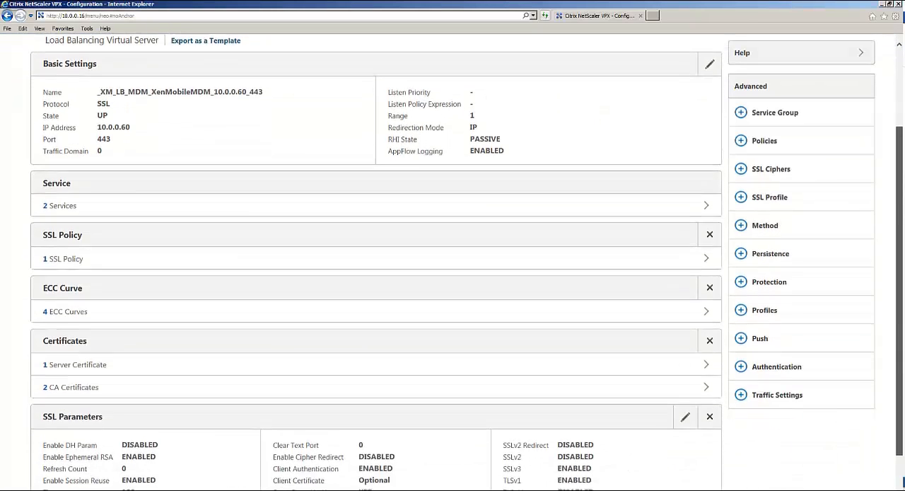
{"action": "scroll", "coordinate": [899, 297], "scroll_direction": "down", "scroll_amount": 2}
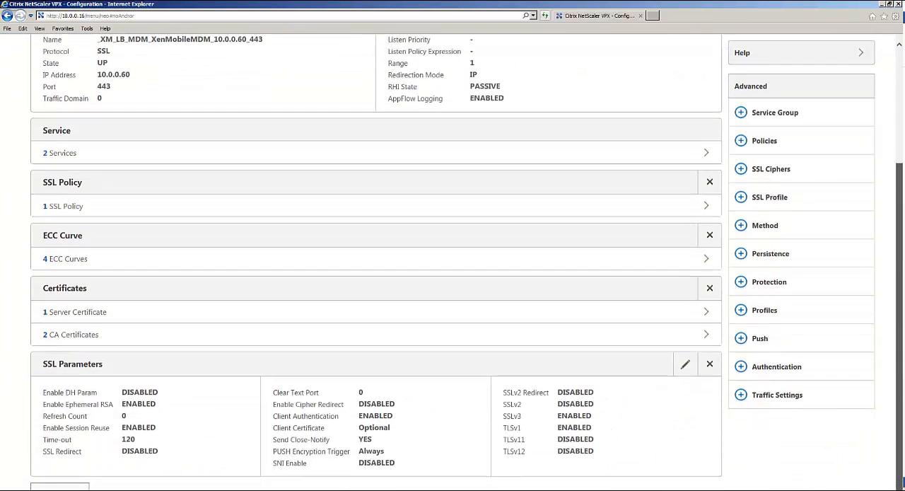
{"action": "left_click", "coordinate": [686, 367]}
{"action": "scroll", "coordinate": [628, 367], "scroll_direction": "down", "scroll_amount": 3}
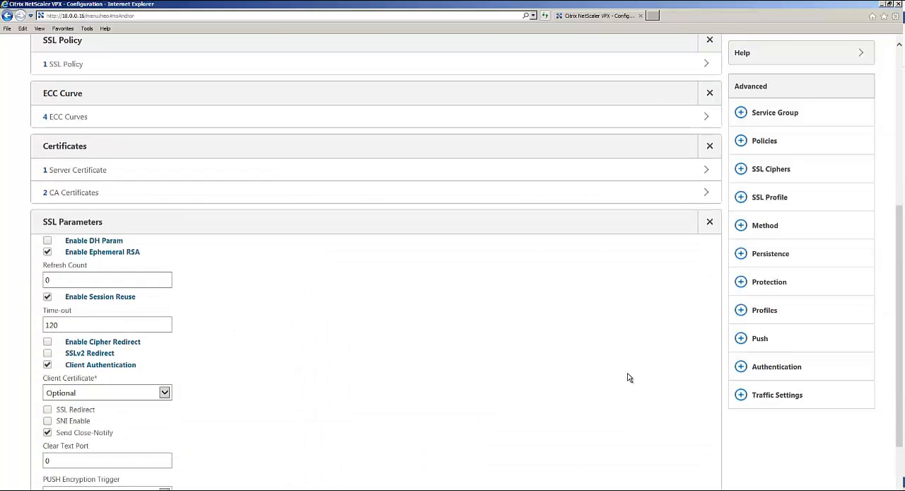
{"action": "scroll", "coordinate": [629, 378], "scroll_direction": "down", "scroll_amount": 2}
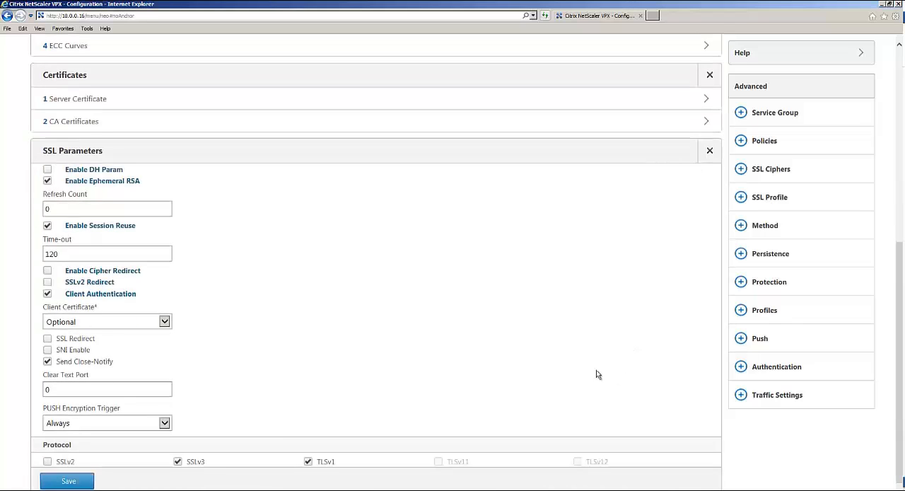
{"action": "left_click", "coordinate": [47, 339]}
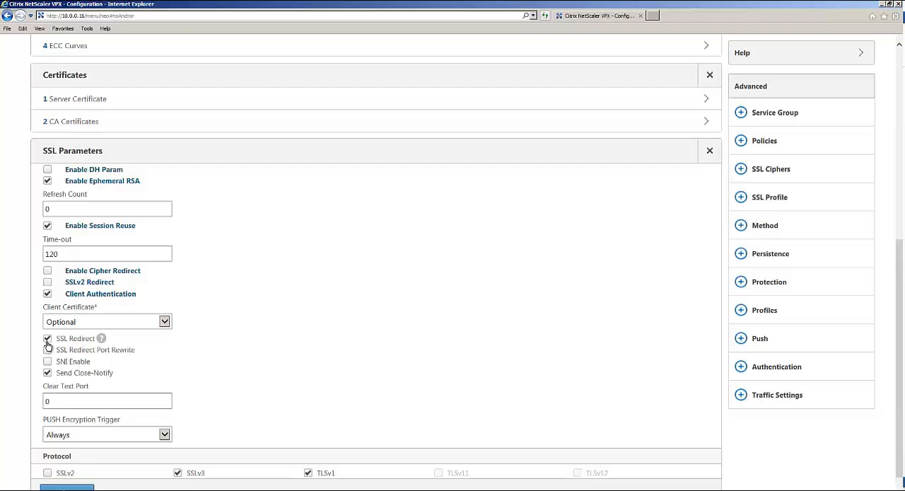
{"action": "left_click", "coordinate": [47, 350]}
{"action": "key", "text": "alt+Tab"}
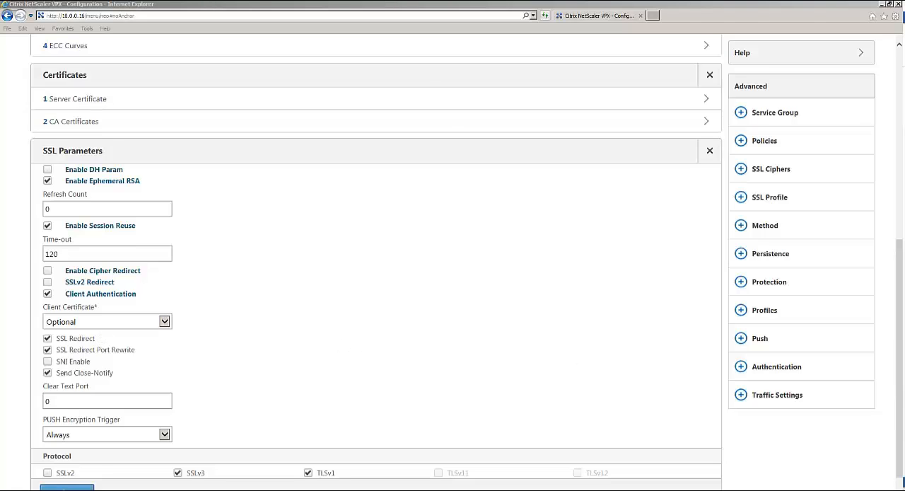
{"action": "left_click", "coordinate": [48, 181]}
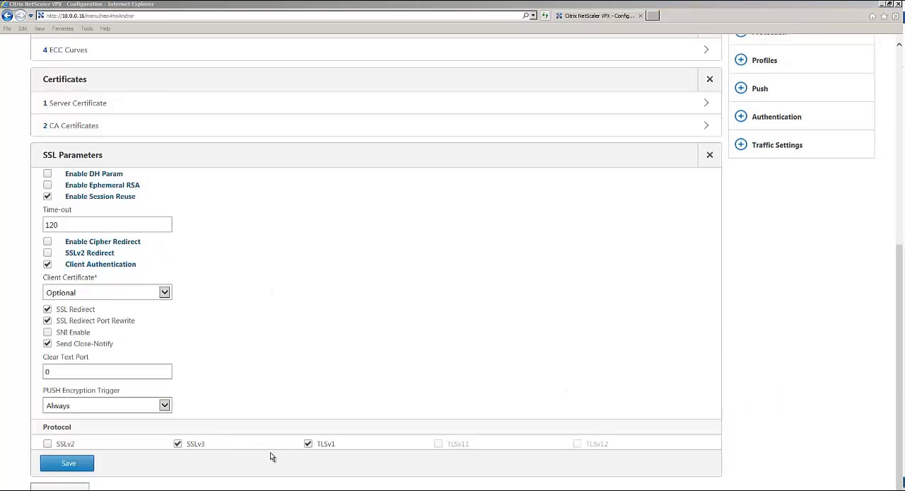
{"action": "left_click", "coordinate": [69, 463]}
- Add SSLSESSION persistence with a 1440-minute time-out to the port 443 virtual server, save it and finish editing the server
{"action": "scroll", "coordinate": [728, 341], "scroll_direction": "down", "scroll_amount": 1}
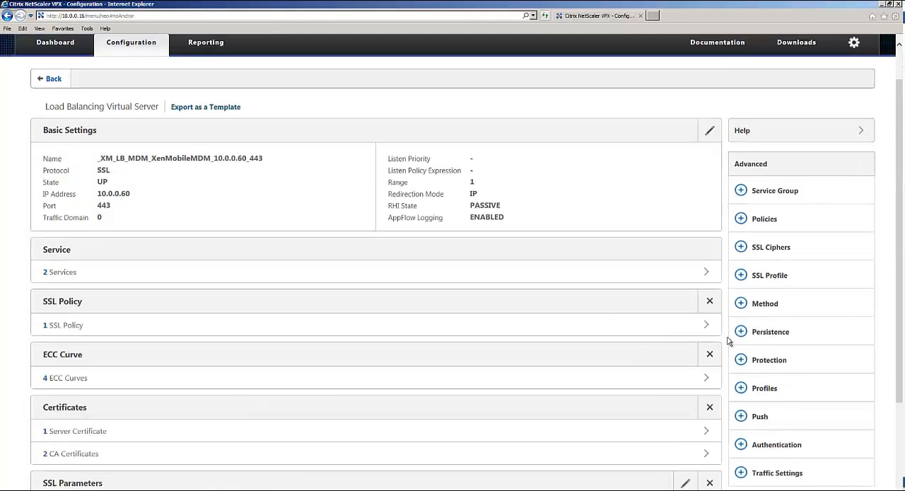
{"action": "scroll", "coordinate": [728, 341], "scroll_direction": "down", "scroll_amount": 1}
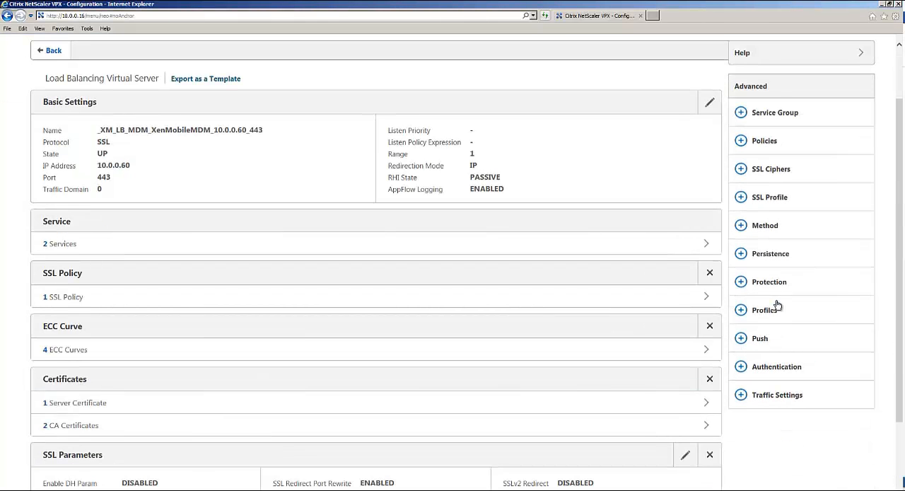
{"action": "left_click", "coordinate": [741, 253]}
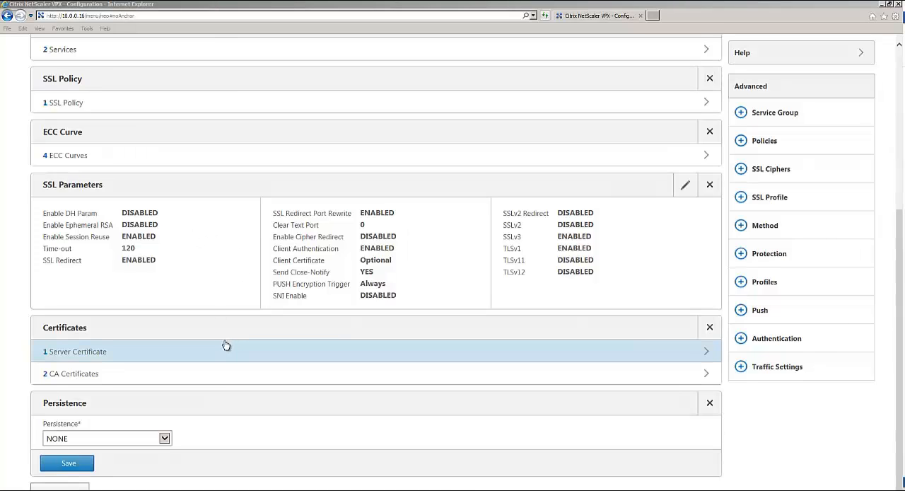
{"action": "left_click", "coordinate": [164, 437]}
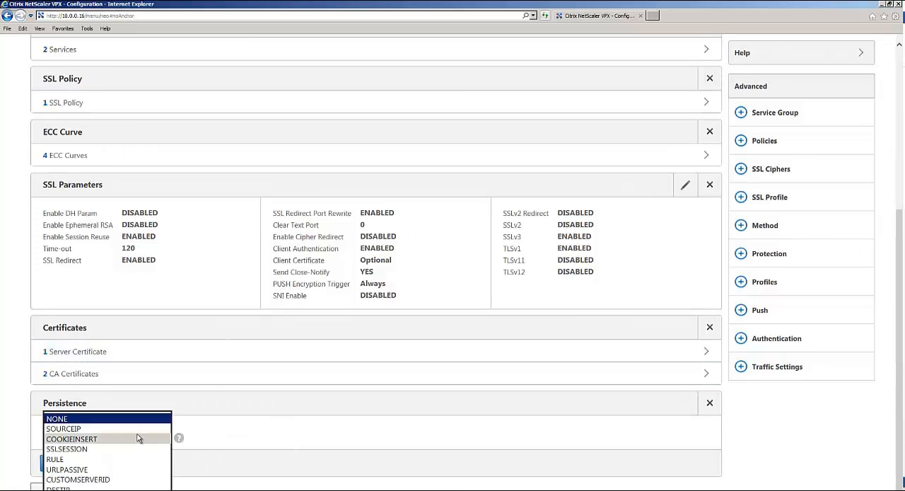
{"action": "left_click", "coordinate": [107, 449]}
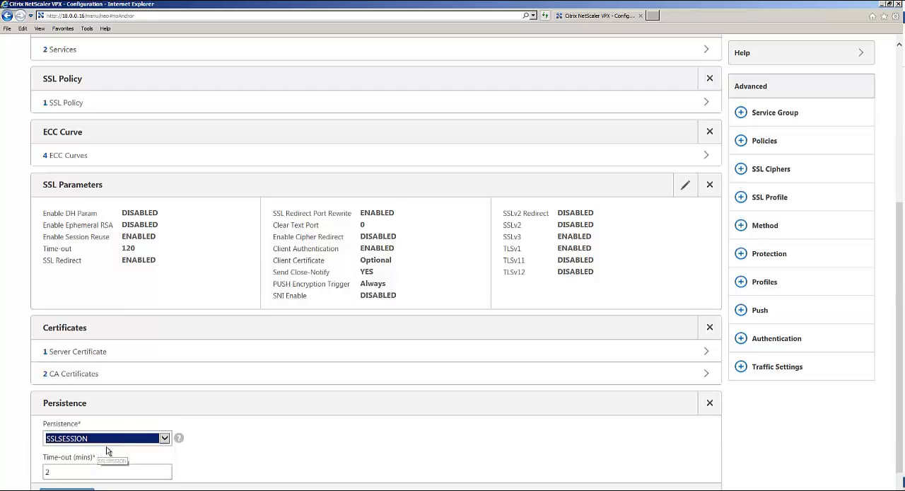
{"action": "scroll", "coordinate": [215, 412], "scroll_direction": "down", "scroll_amount": 1}
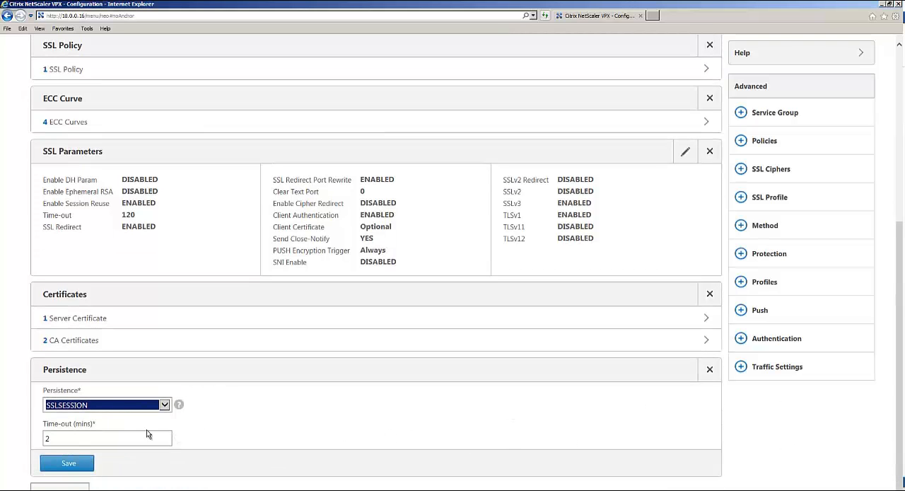
{"action": "left_click", "coordinate": [89, 444]}
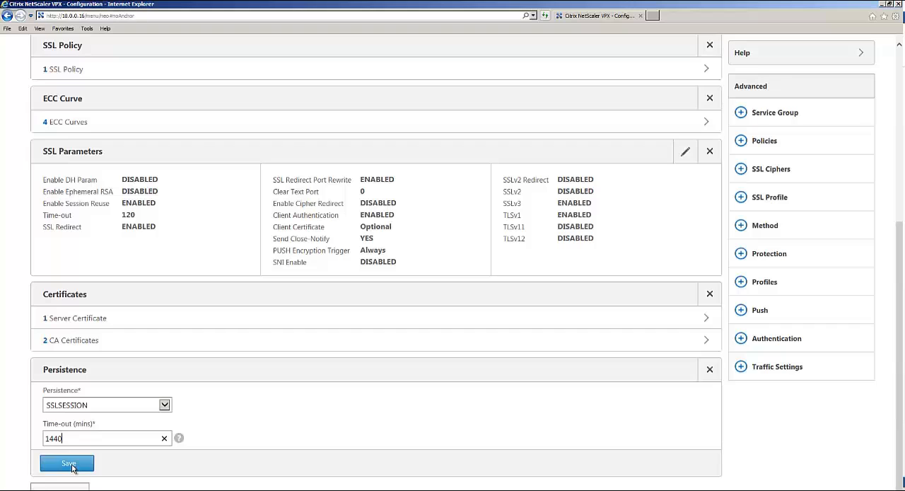
{"action": "left_click", "coordinate": [69, 463]}
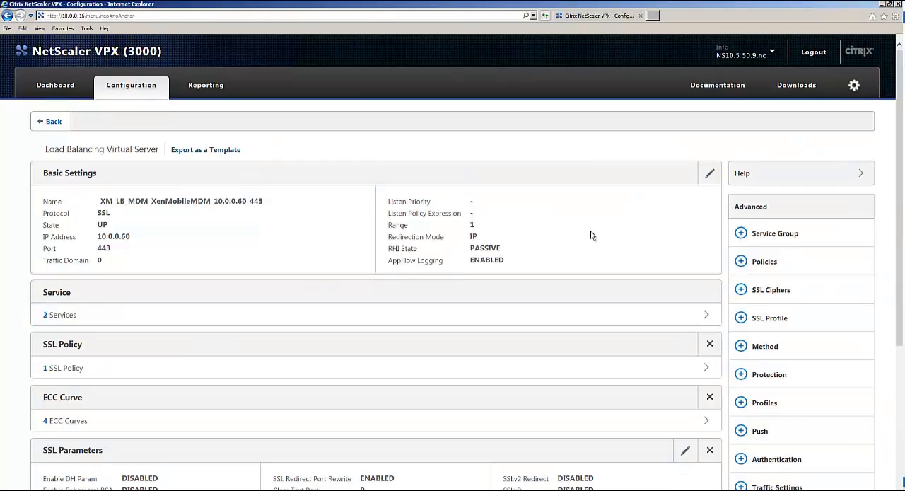
{"action": "scroll", "coordinate": [373, 385], "scroll_direction": "down", "scroll_amount": 3}
{"action": "left_click", "coordinate": [60, 486]}
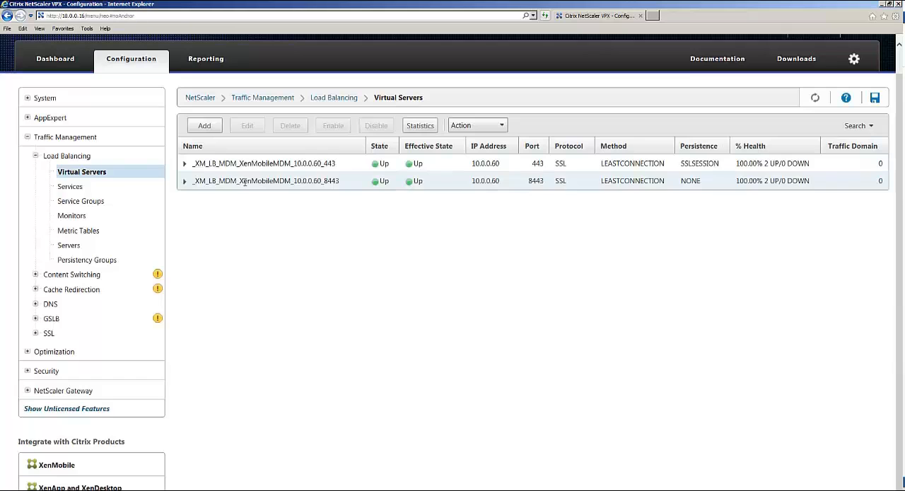
- Open the XenMobileMDM load balancing virtual server on port 8443 for editing
{"action": "left_click", "coordinate": [245, 182]}
{"action": "left_click", "coordinate": [247, 125]}
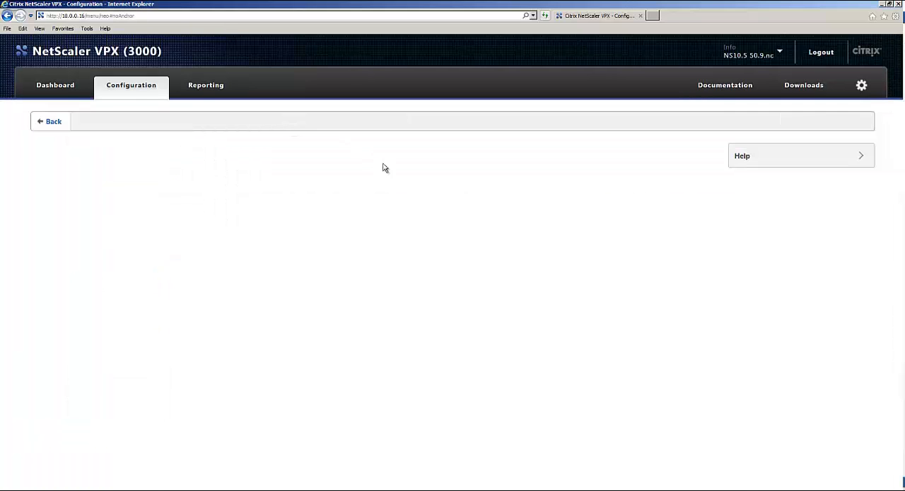
{"action": "scroll", "coordinate": [605, 324], "scroll_direction": "down", "scroll_amount": 2}
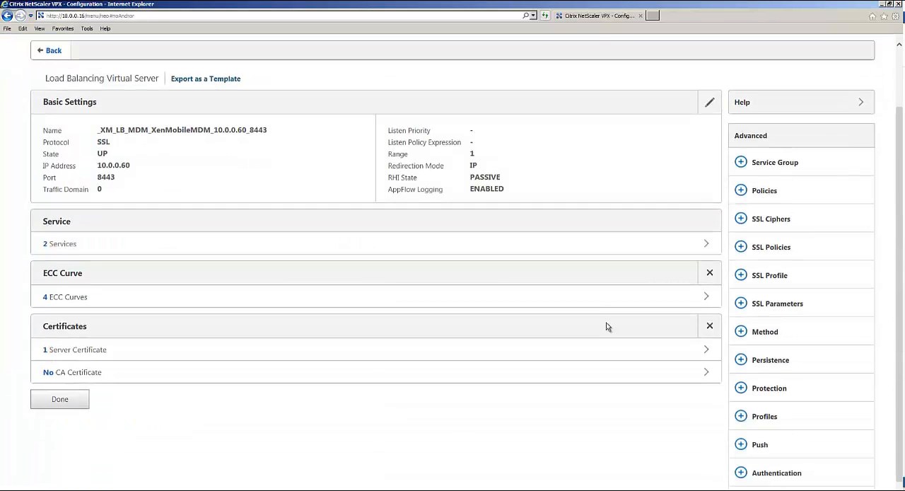
{"action": "scroll", "coordinate": [600, 327], "scroll_direction": "down", "scroll_amount": 1}
{"action": "scroll", "coordinate": [599, 328], "scroll_direction": "up", "scroll_amount": 1}
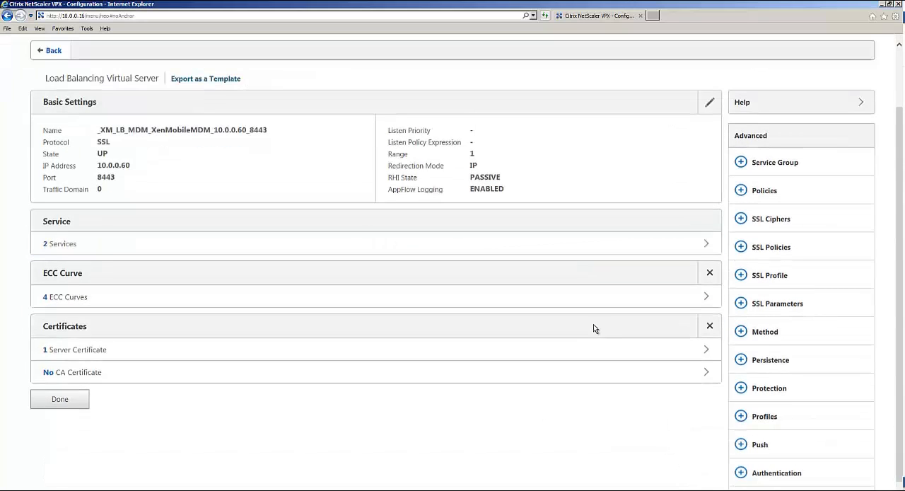
{"action": "scroll", "coordinate": [593, 327], "scroll_direction": "up", "scroll_amount": 2}
{"action": "scroll", "coordinate": [593, 327], "scroll_direction": "down", "scroll_amount": 2}
{"action": "scroll", "coordinate": [598, 333], "scroll_direction": "up", "scroll_amount": 2}
{"action": "scroll", "coordinate": [796, 291], "scroll_direction": "down", "scroll_amount": 2}
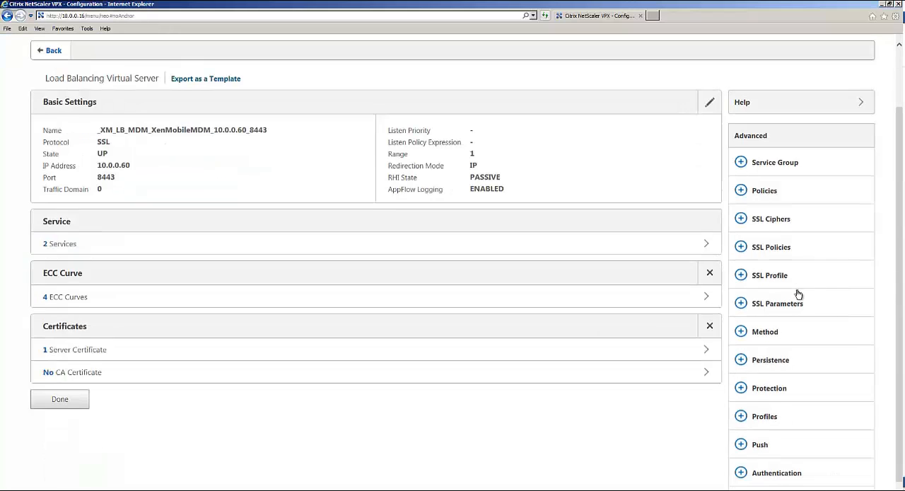
- In the port 8443 server's SSL parameters, disable Ephemeral RSA, enable SSL Redirect and SSL Redirect Port Rewrite, and save
{"action": "left_click", "coordinate": [740, 303]}
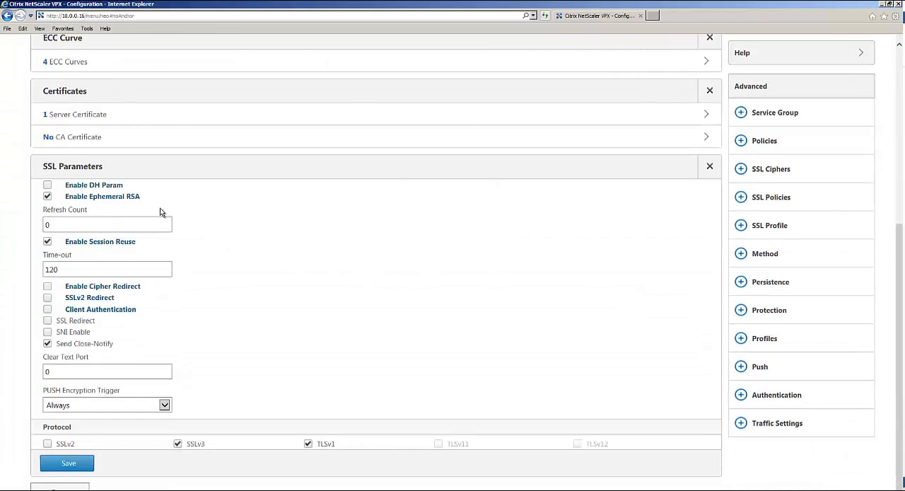
{"action": "left_click", "coordinate": [48, 196]}
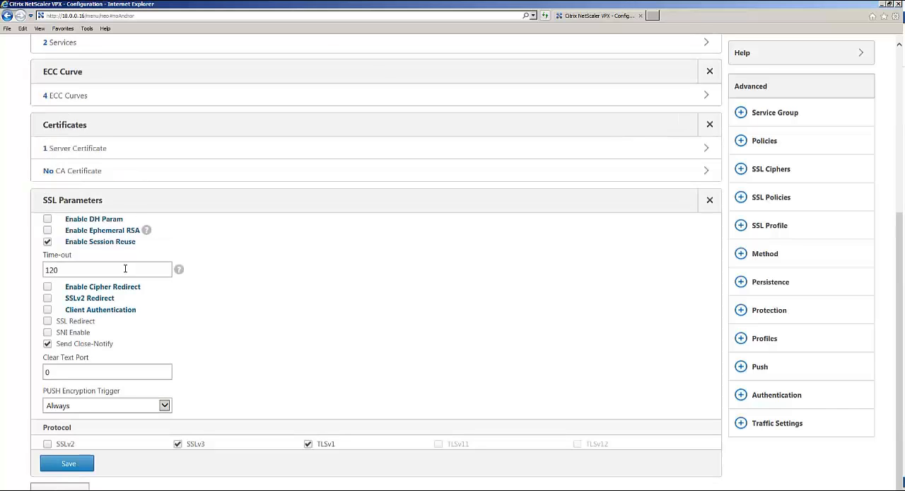
{"action": "left_click", "coordinate": [47, 321]}
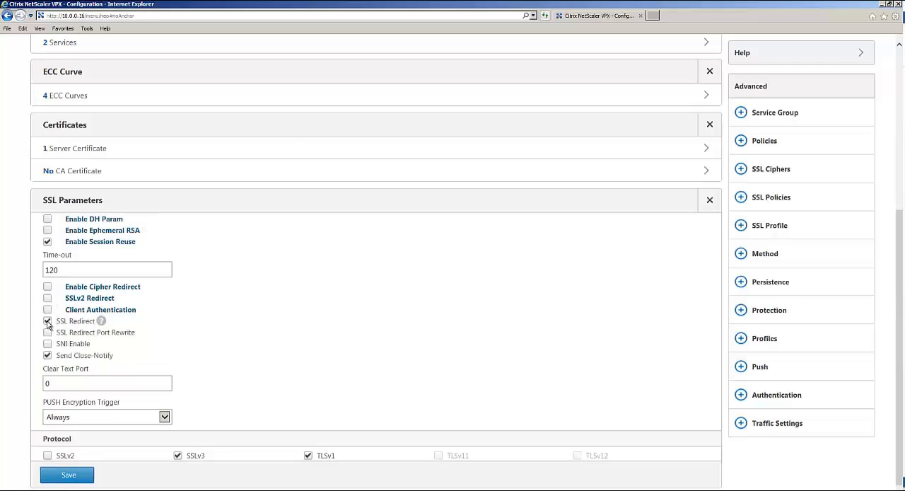
{"action": "left_click", "coordinate": [48, 332]}
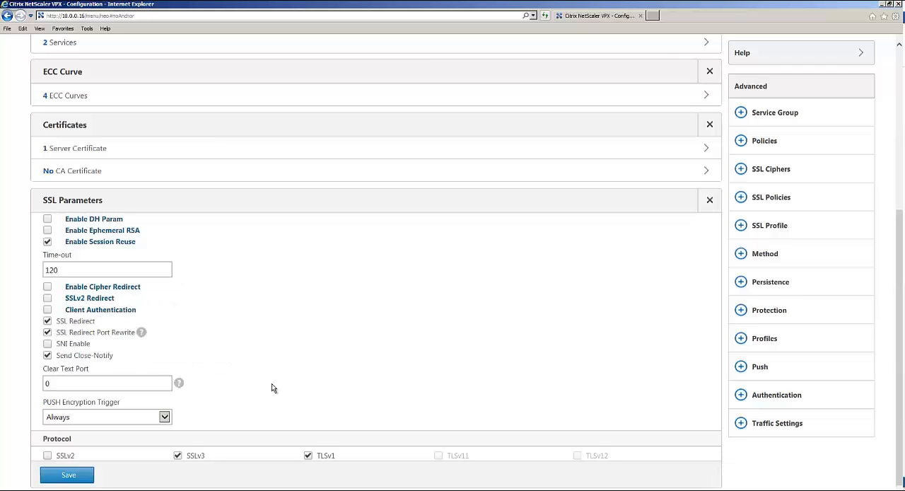
{"action": "scroll", "coordinate": [266, 395], "scroll_direction": "down", "scroll_amount": 1}
{"action": "mouse_move", "coordinate": [303, 440]}
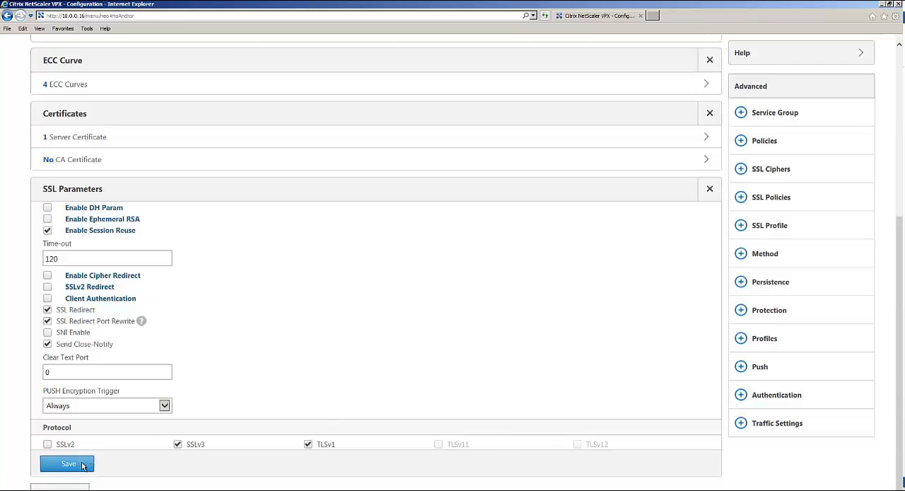
{"action": "left_click", "coordinate": [69, 464]}
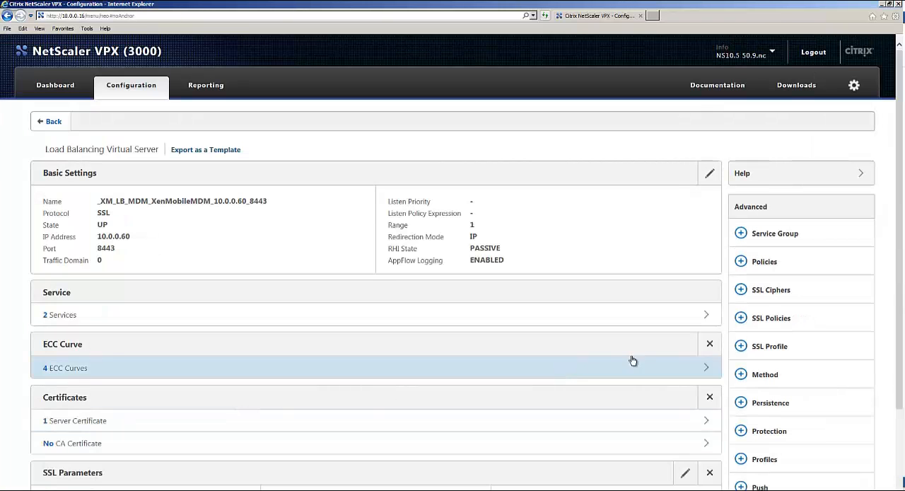
- Add SSLSESSION persistence to the port 8443 virtual server, save it and finish editing the server
{"action": "left_click", "coordinate": [741, 403]}
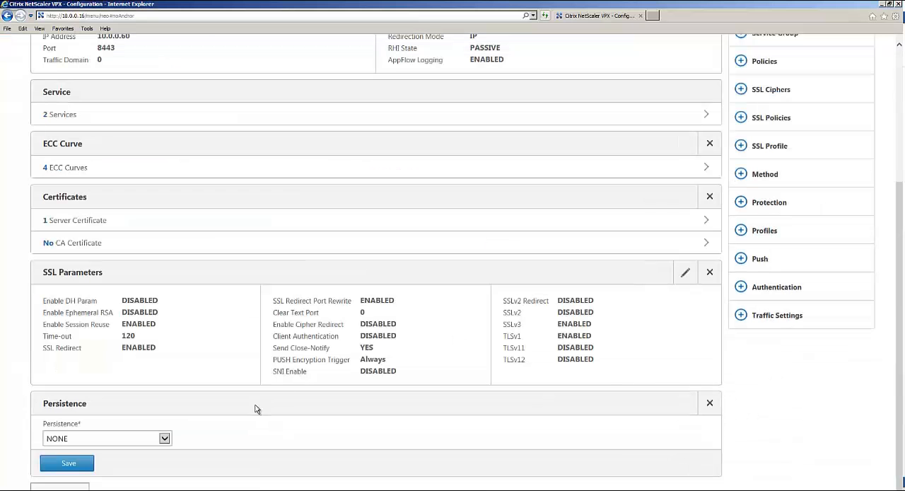
{"action": "left_click", "coordinate": [164, 439]}
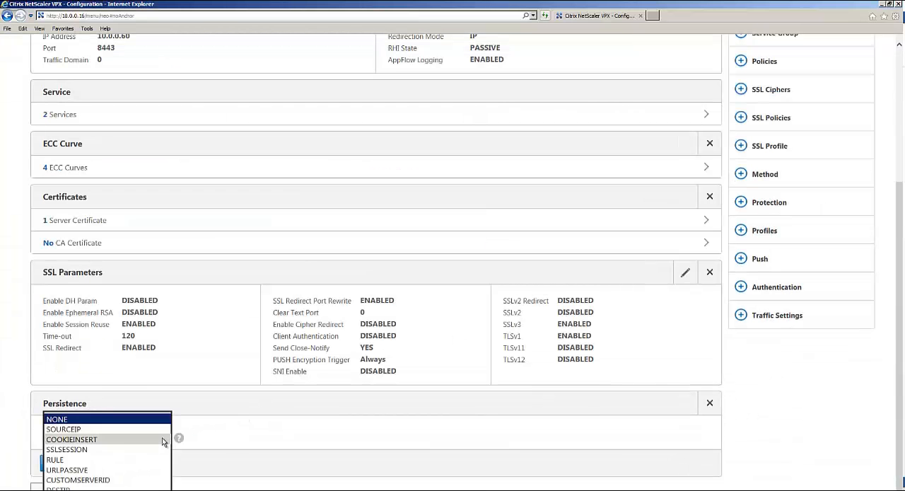
{"action": "left_click", "coordinate": [119, 450]}
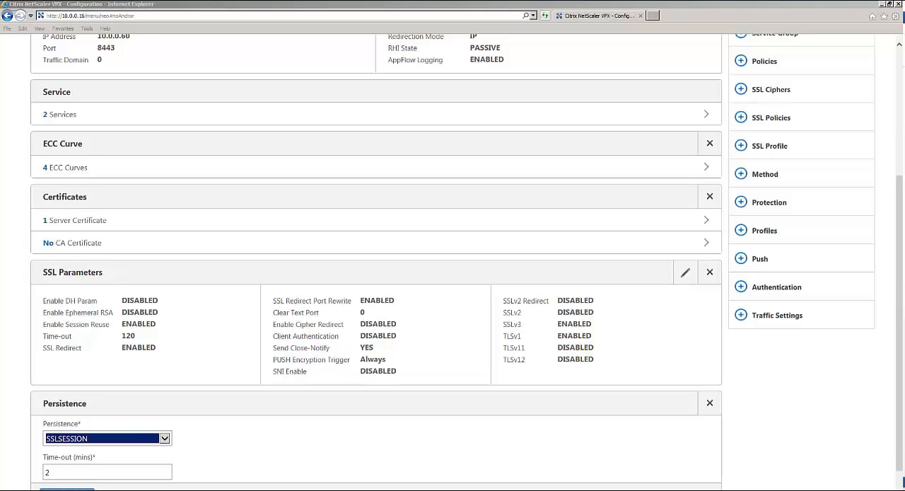
{"action": "scroll", "coordinate": [151, 485], "scroll_direction": "up", "scroll_amount": 3}
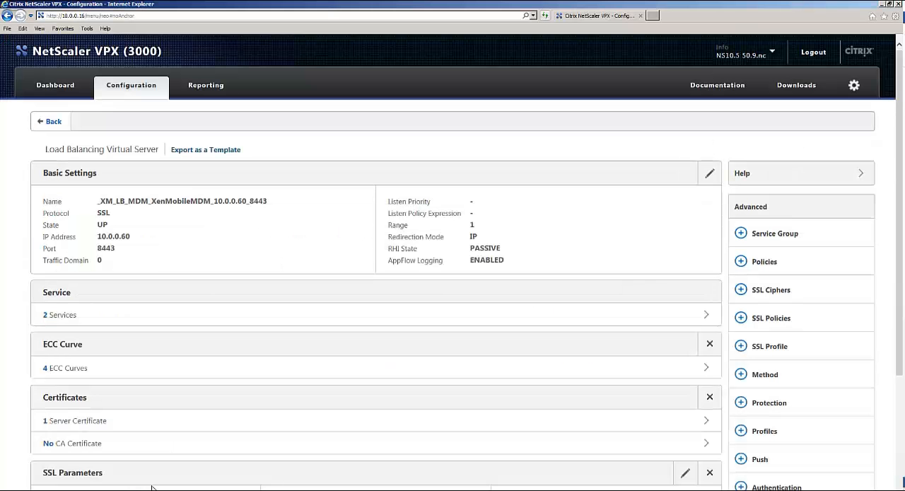
{"action": "scroll", "coordinate": [541, 412], "scroll_direction": "down", "scroll_amount": 1}
{"action": "scroll", "coordinate": [541, 412], "scroll_direction": "down", "scroll_amount": 2}
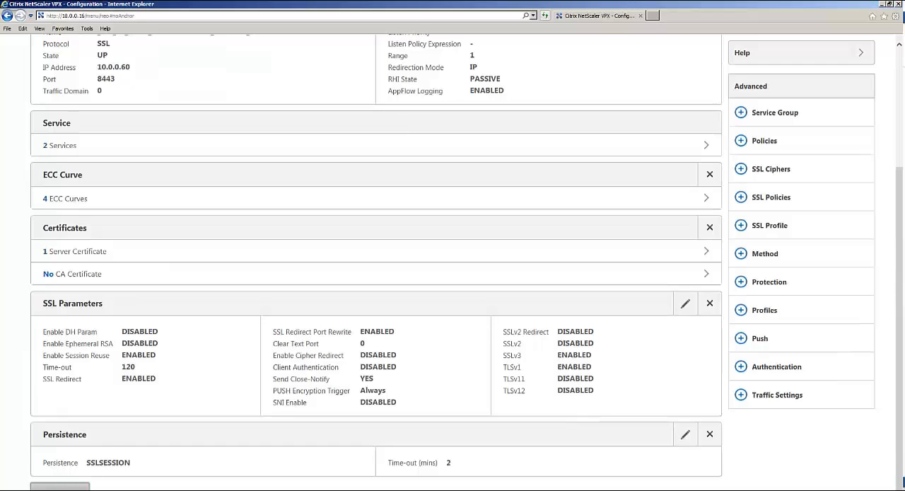
{"action": "left_click", "coordinate": [60, 486]}
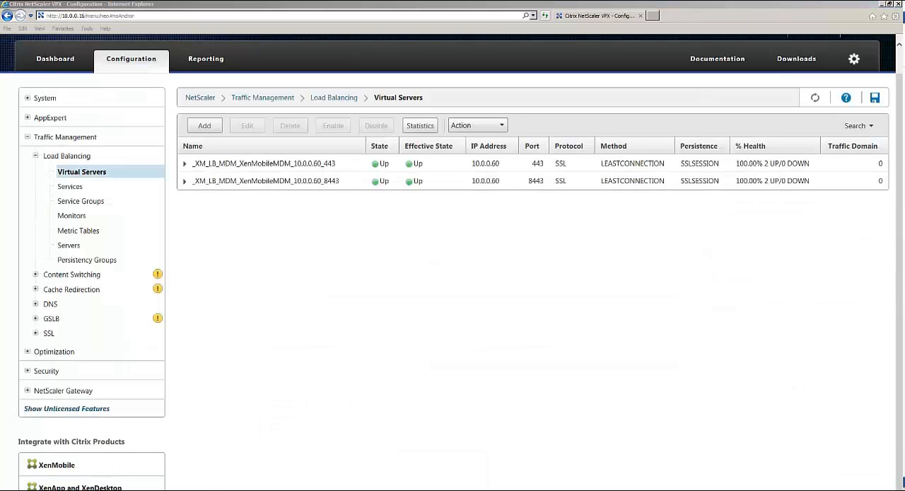
- Save the running NetScaler configuration and confirm
{"action": "left_click", "coordinate": [875, 103]}
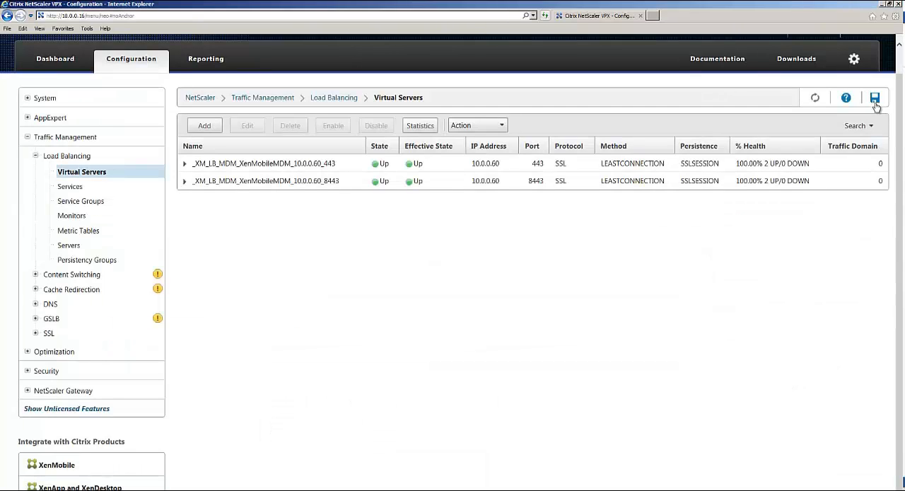
{"action": "left_click", "coordinate": [433, 305]}
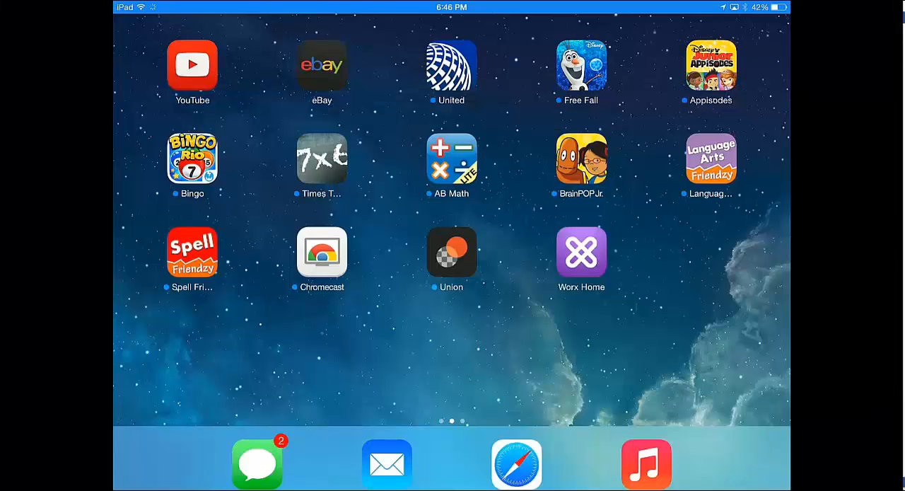
{"action": "left_click", "coordinate": [581, 251]}
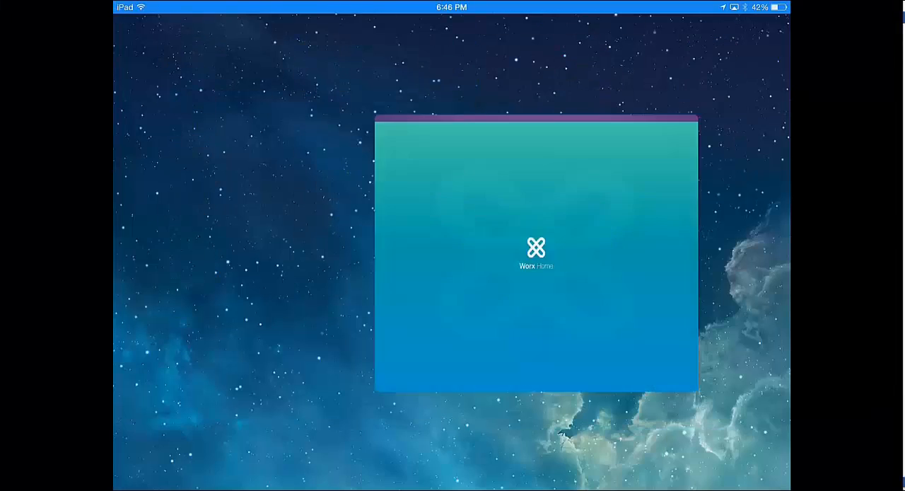
- In Worx Home on the iPad, enter the enrollment URL, continue and agree to enroll the device
{"action": "left_click", "coordinate": [458, 247]}
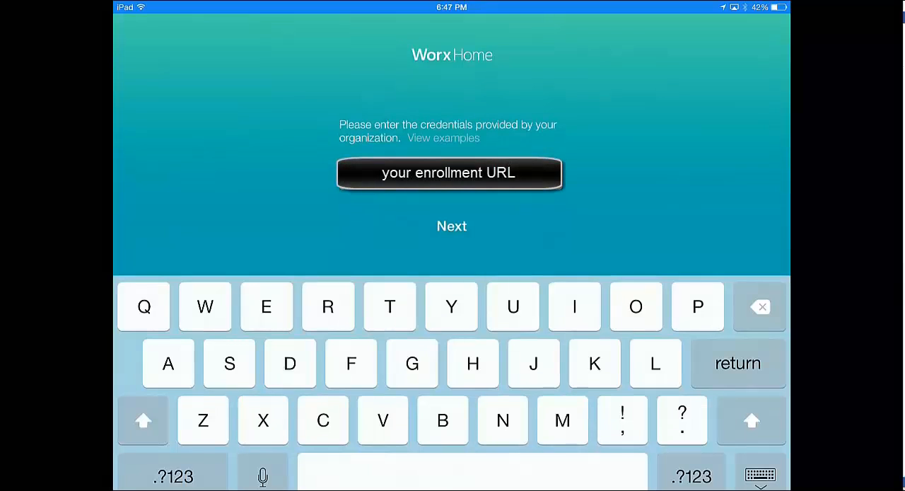
{"action": "type", "text": ".xe"}
{"action": "key", "text": "BackSpace"}
{"action": "key", "text": "BackSpace"}
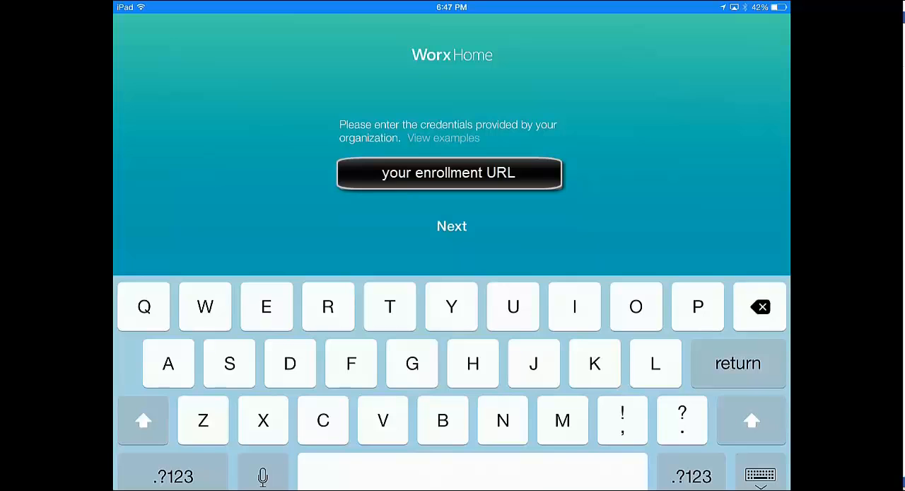
{"action": "left_click", "coordinate": [452, 226]}
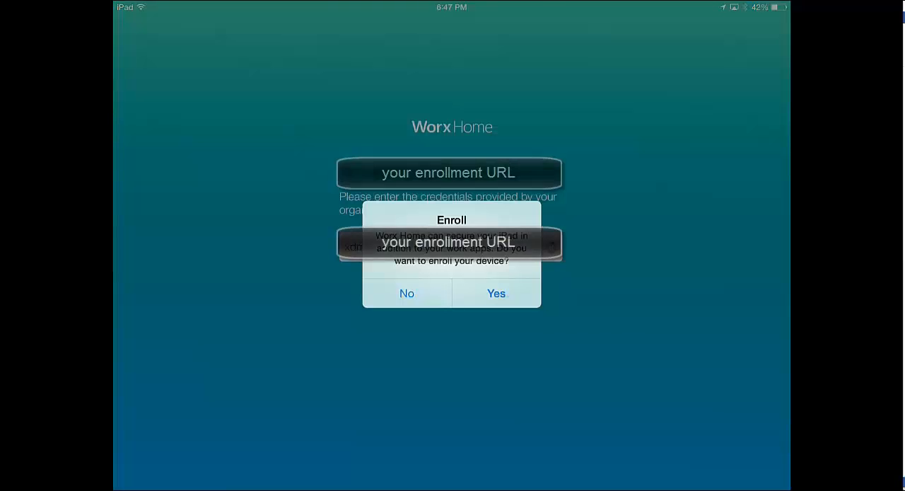
{"action": "left_click", "coordinate": [496, 293]}
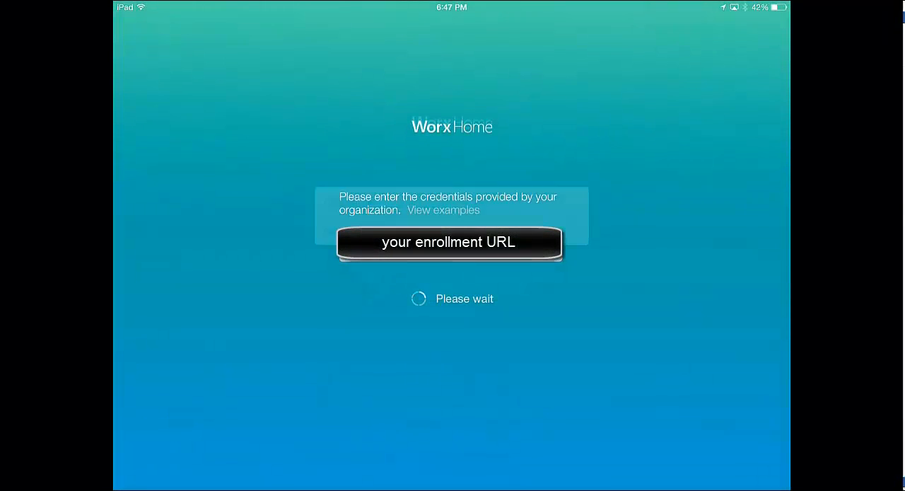
- Sign in to Worx Home with the username user1 and the account password
{"action": "left_click", "coordinate": [452, 202]}
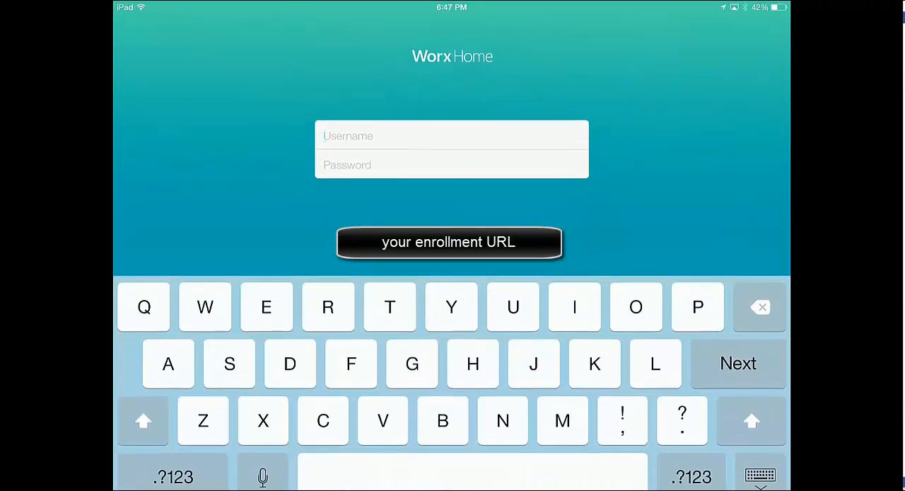
{"action": "type", "text": "user"}
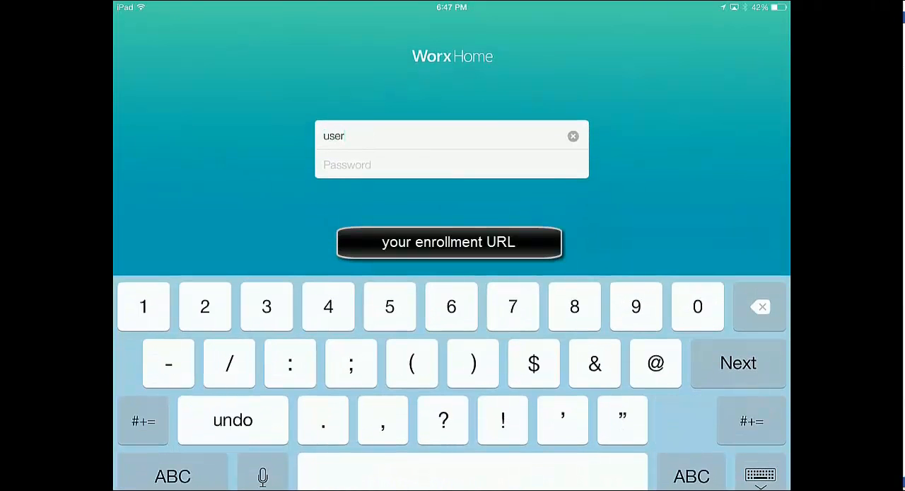
{"action": "type", "text": "1"}
{"action": "key", "text": "Tab"}
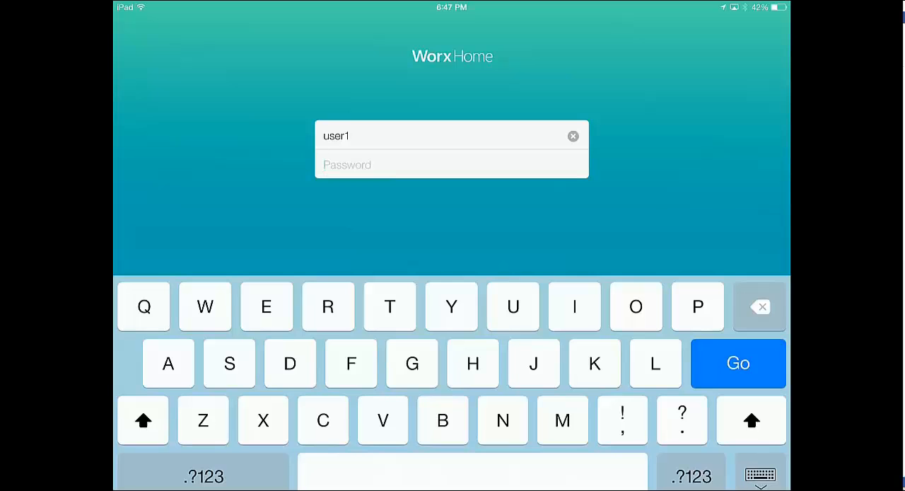
{"action": "type", "text": "Password1"}
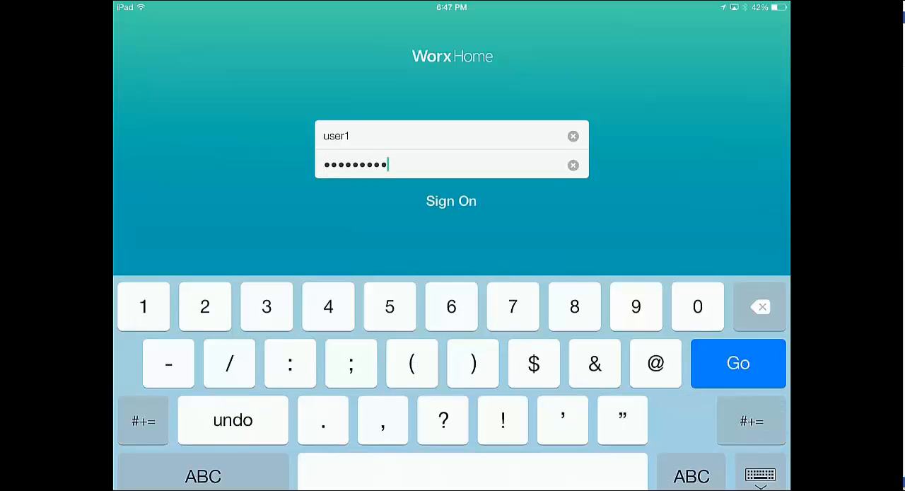
{"action": "key", "text": "Return"}
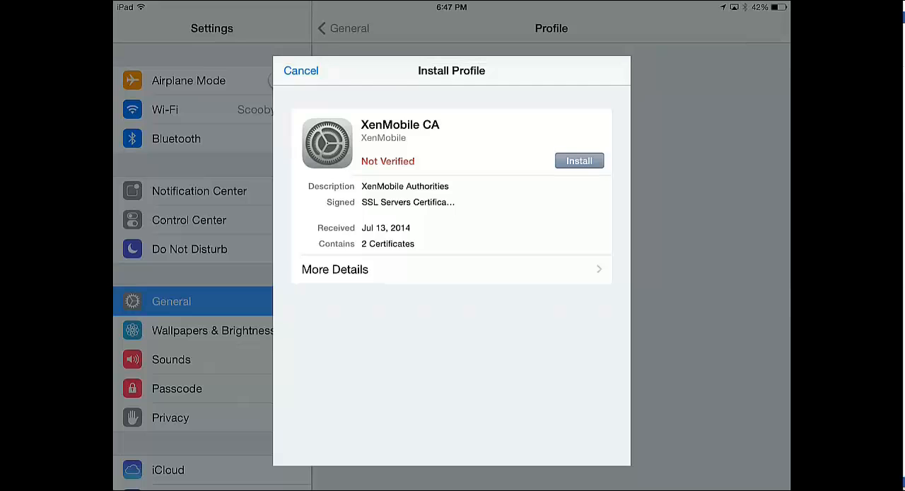
- Install the XenMobile CA profile on the iPad and finish its installation
{"action": "left_click", "coordinate": [579, 160]}
{"action": "left_click", "coordinate": [604, 71]}
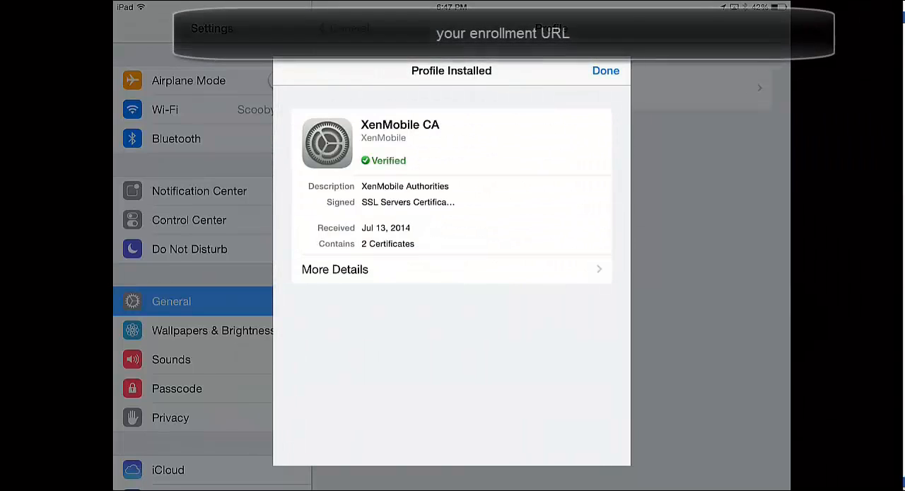
{"action": "left_click", "coordinate": [606, 71]}
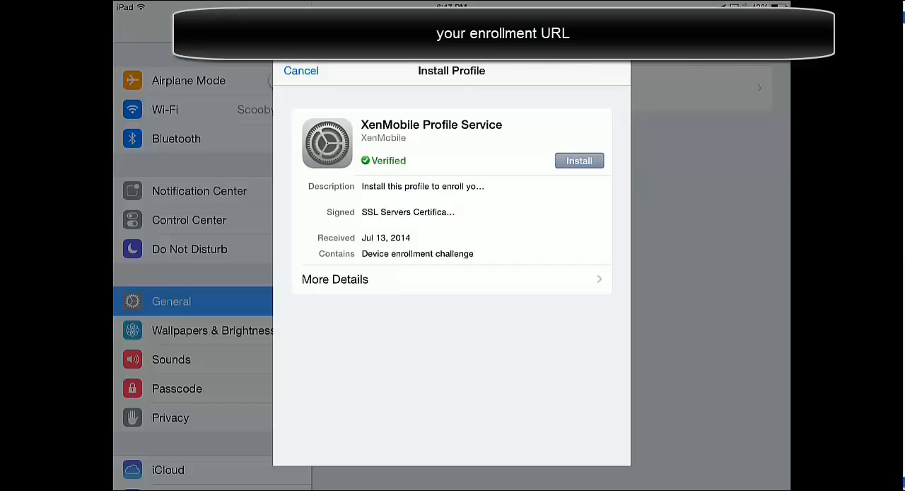
- Install the XenMobile Profile Service profile on the iPad, accept the Mobile Device Management warning and finish the enrollment
{"action": "left_click", "coordinate": [579, 161]}
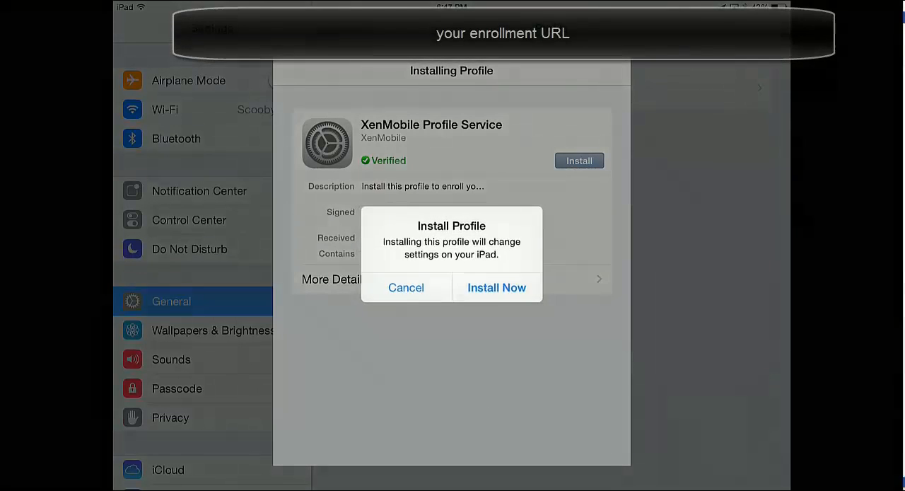
{"action": "left_click", "coordinate": [497, 287]}
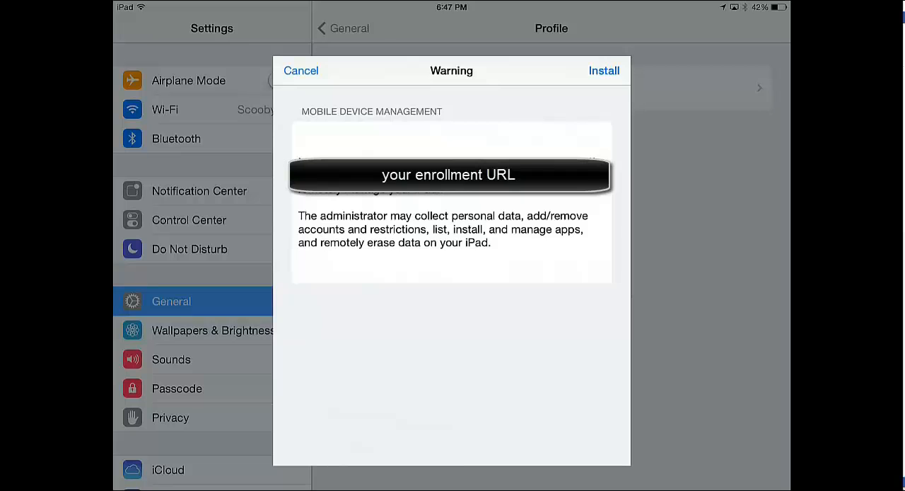
{"action": "left_click", "coordinate": [604, 71]}
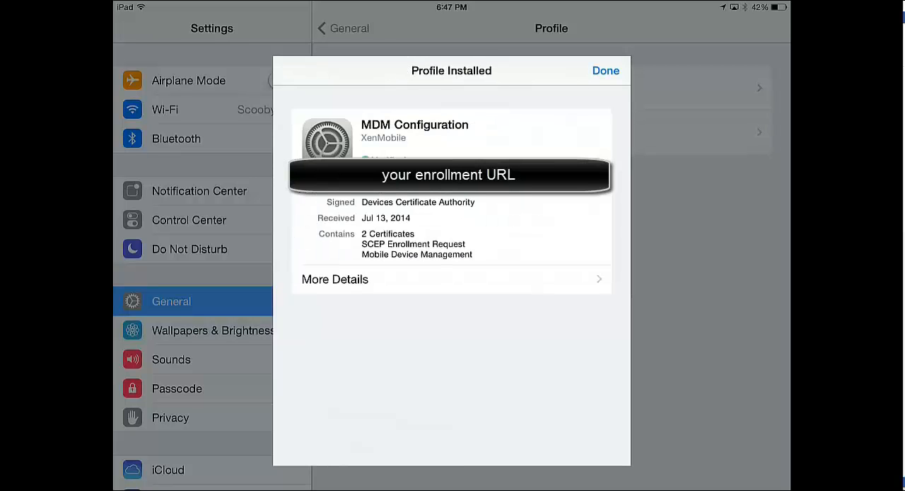
{"action": "left_click", "coordinate": [605, 71]}
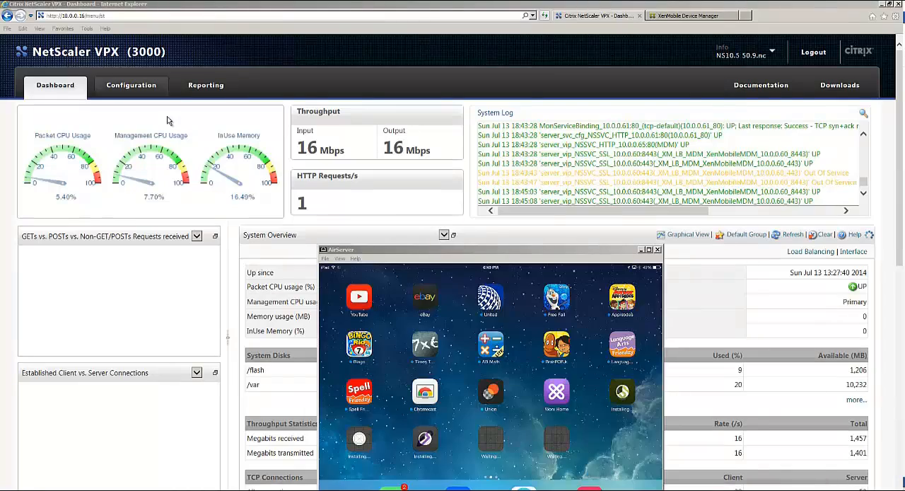
- Switch to the NetScaler configuration, open the SSL policies and refresh the list to check the XenMobileMDM policy's hits
{"action": "left_click", "coordinate": [133, 87]}
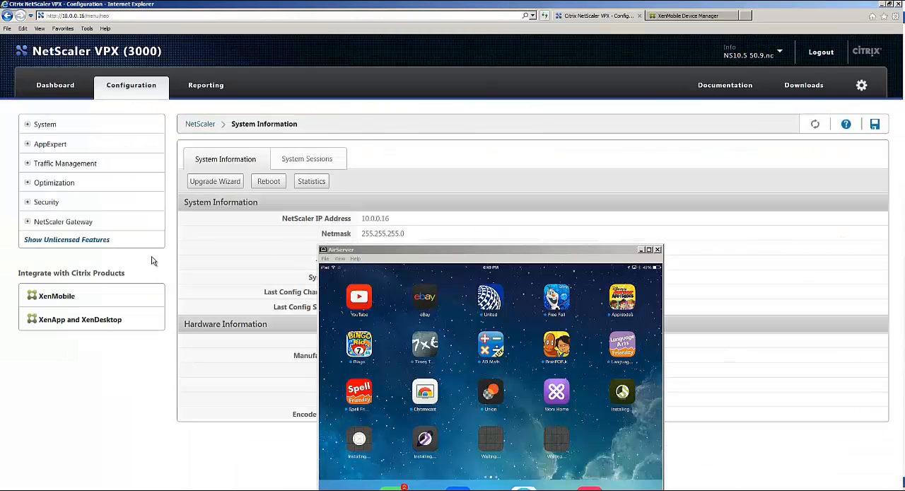
{"action": "left_click", "coordinate": [31, 165]}
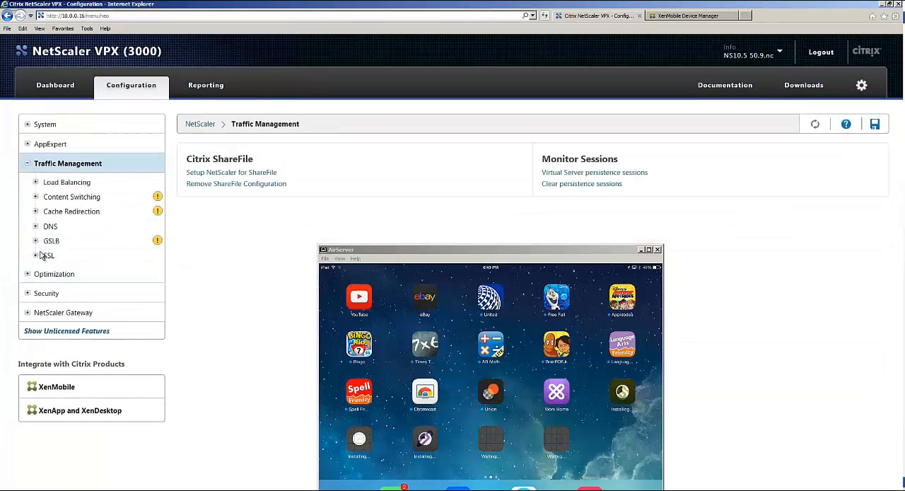
{"action": "left_click", "coordinate": [37, 256]}
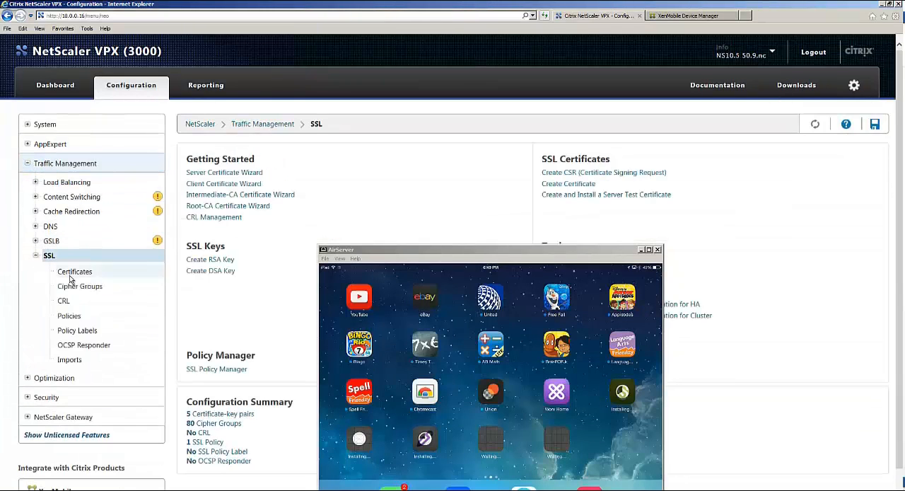
{"action": "left_click", "coordinate": [85, 316]}
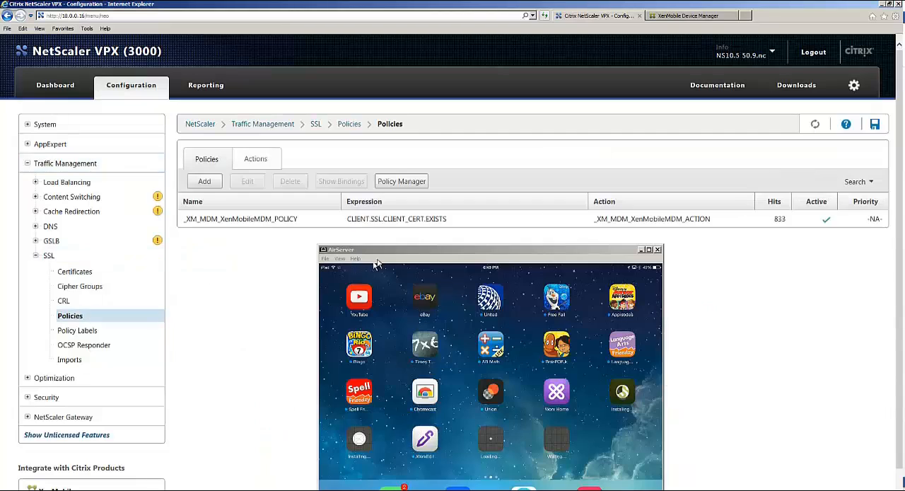
{"action": "left_click", "coordinate": [606, 220]}
{"action": "left_click", "coordinate": [815, 124]}
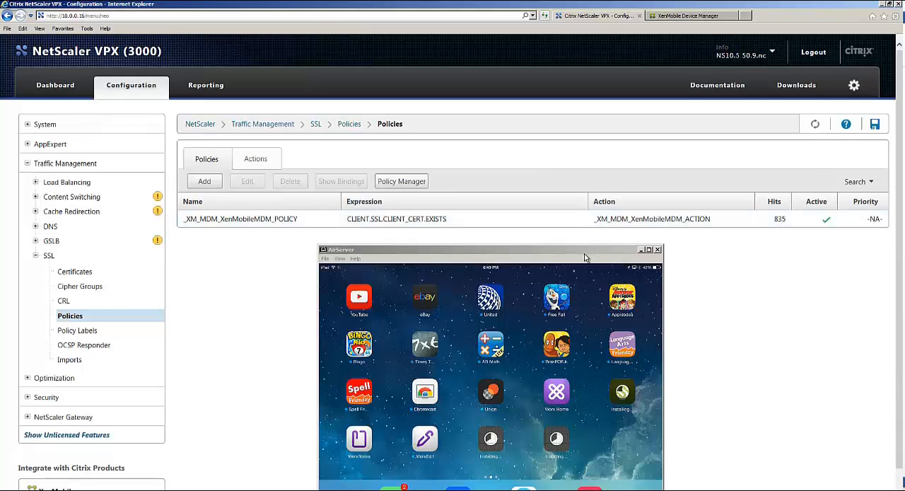
- Move the AirServer window higher so that the whole mirrored iPad screen shows
{"action": "left_click_drag", "start_coordinate": [584, 258], "coordinate": [580, 236]}
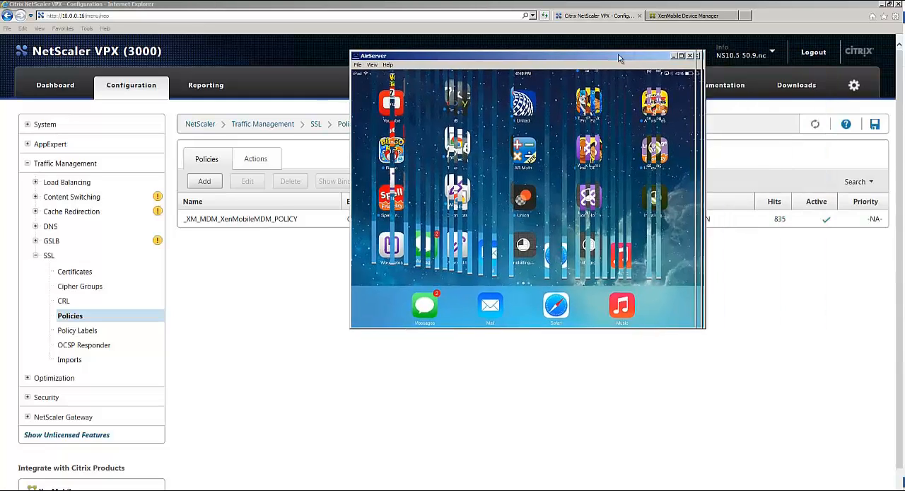
- Switch the AirServer view of the mirrored iPad to full screen
{"action": "left_click", "coordinate": [292, 65]}
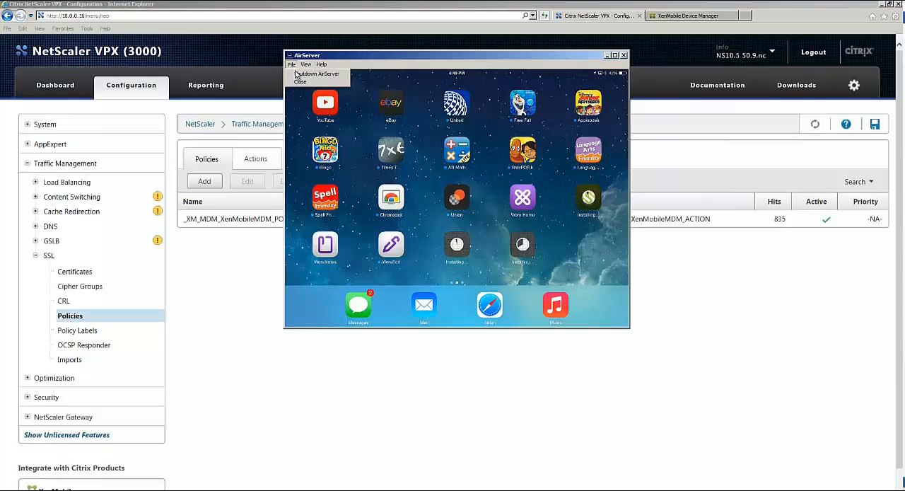
{"action": "mouse_move", "coordinate": [306, 64]}
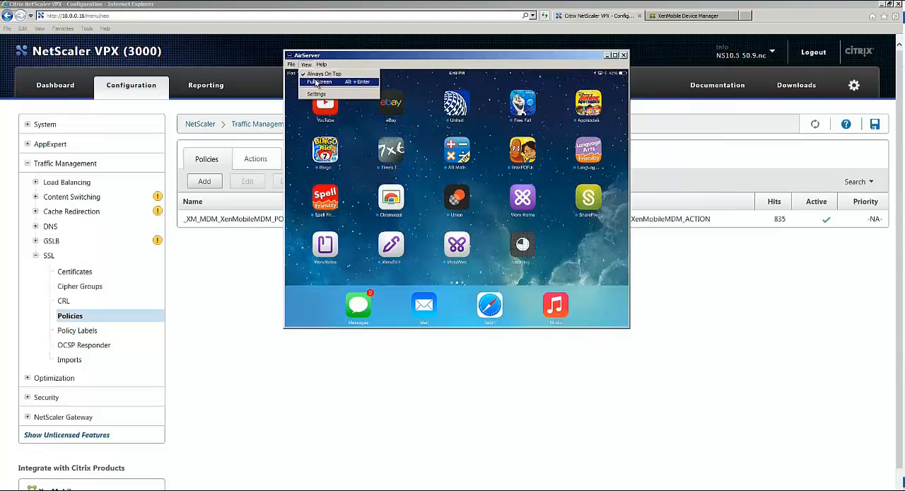
{"action": "left_click", "coordinate": [314, 82]}
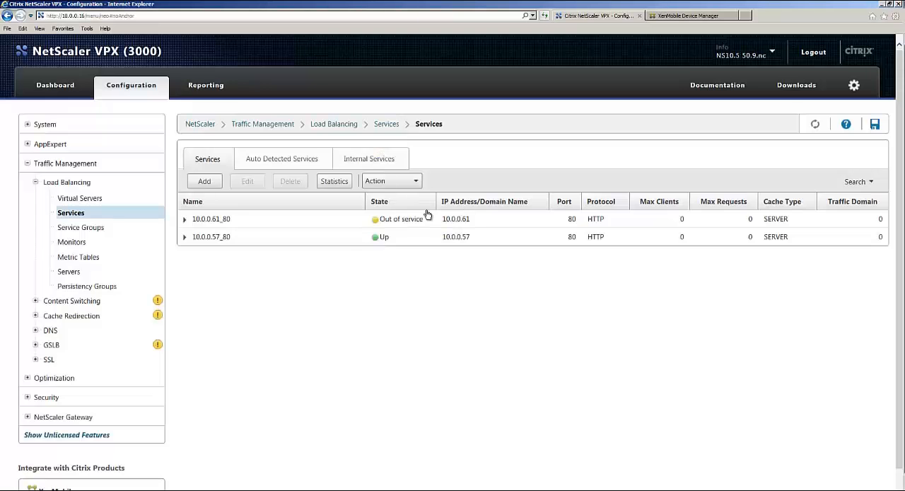
- Enable the load balancing service 10.0.0.61_80, confirm the action and refresh the services list
{"action": "left_click", "coordinate": [373, 219]}
{"action": "left_click", "coordinate": [409, 181]}
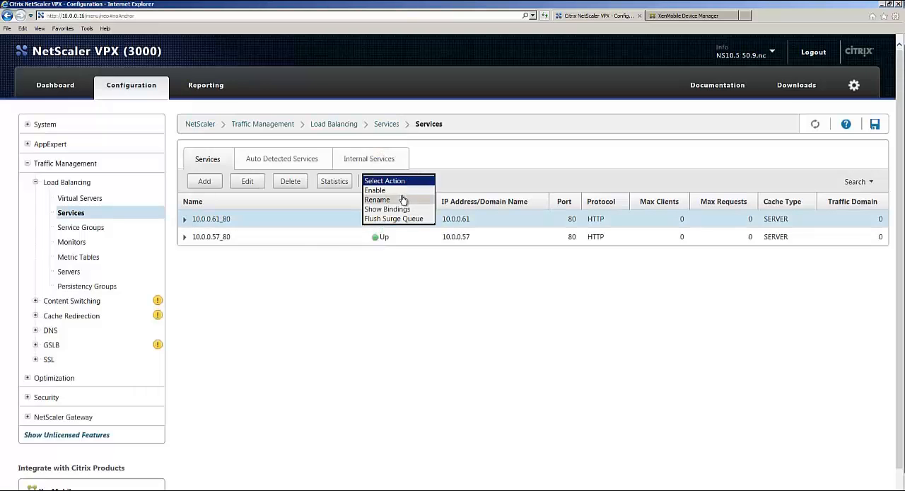
{"action": "left_click", "coordinate": [399, 190]}
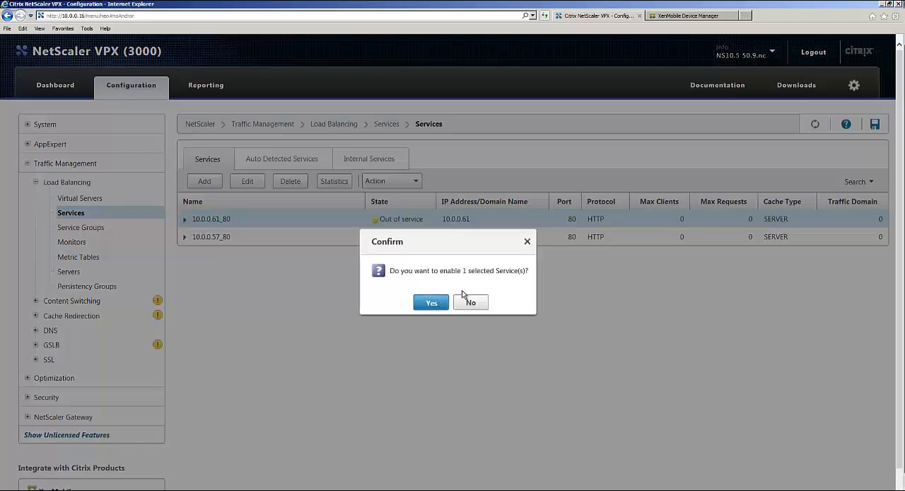
{"action": "key", "text": "Return"}
{"action": "left_click", "coordinate": [815, 125]}
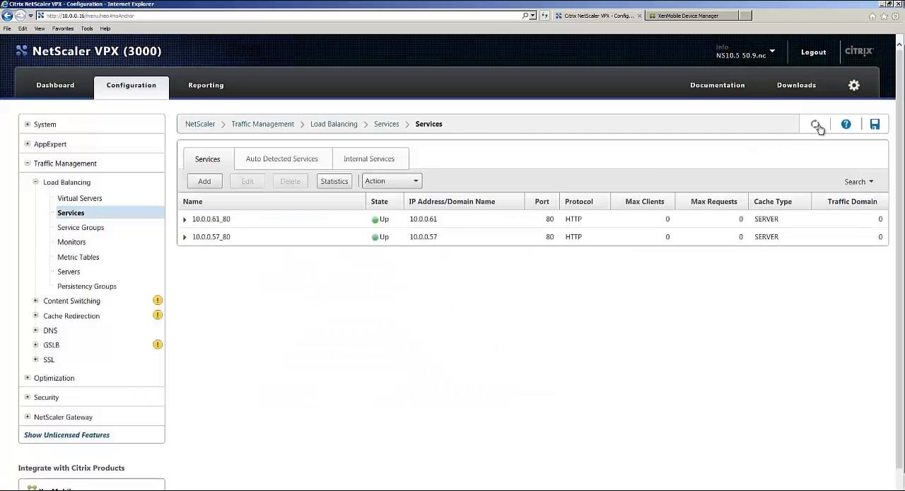
{"action": "left_click", "coordinate": [817, 126]}
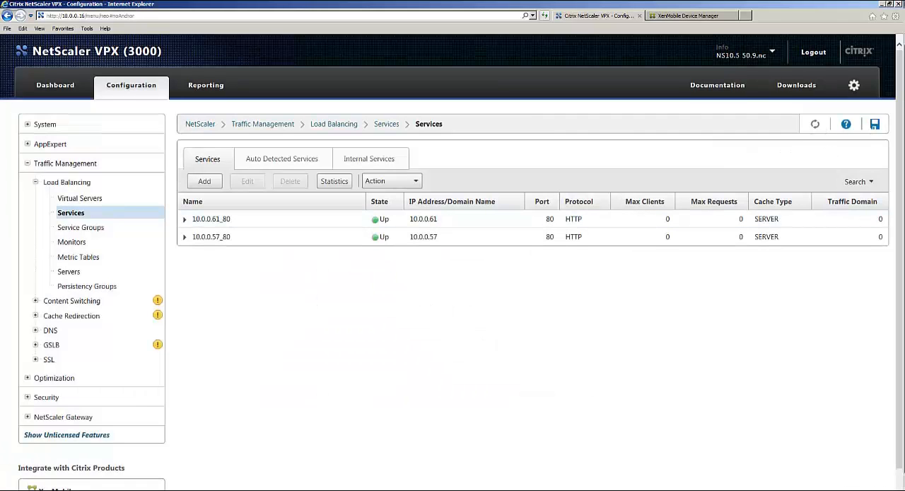